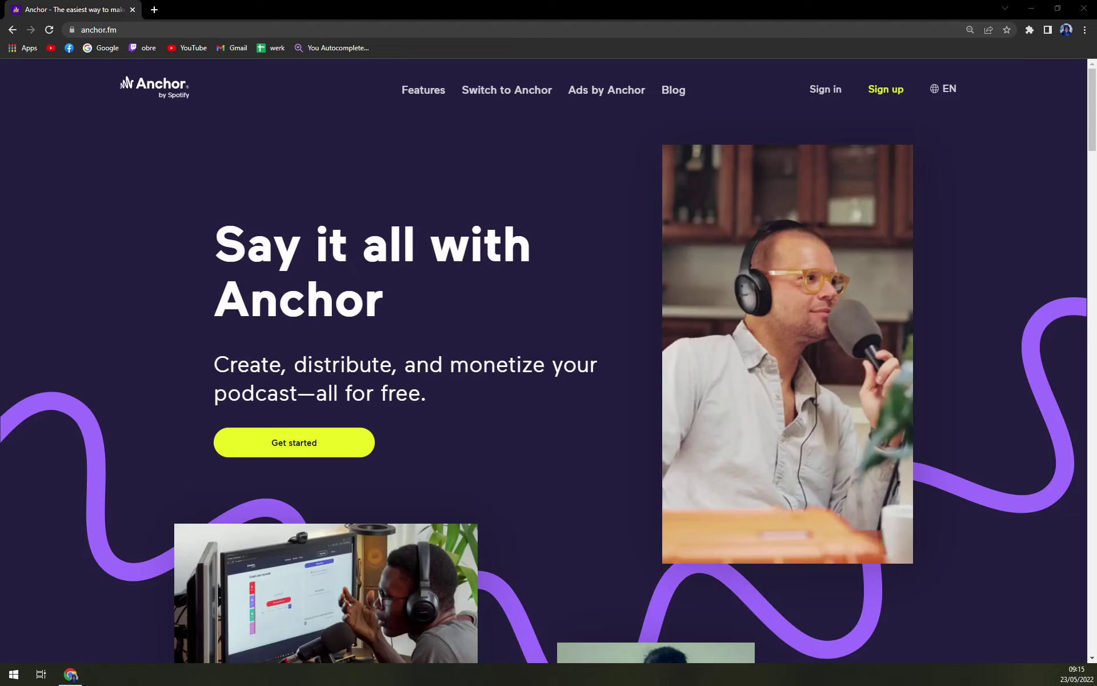
Look through the Anchor home page and its features page
{"action": "scroll", "coordinate": [436, 265], "scroll_direction": "down", "scroll_amount": 9}
{"action": "scroll", "coordinate": [436, 265], "scroll_direction": "up", "scroll_amount": 1}
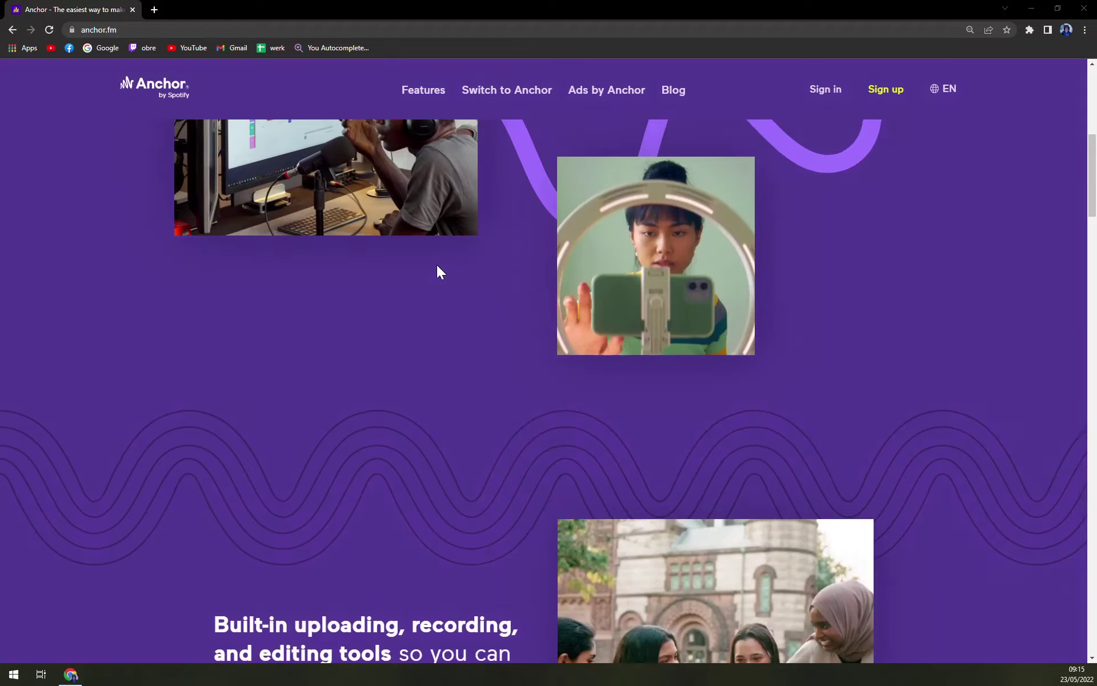
{"action": "scroll", "coordinate": [457, 272], "scroll_direction": "down", "scroll_amount": 6}
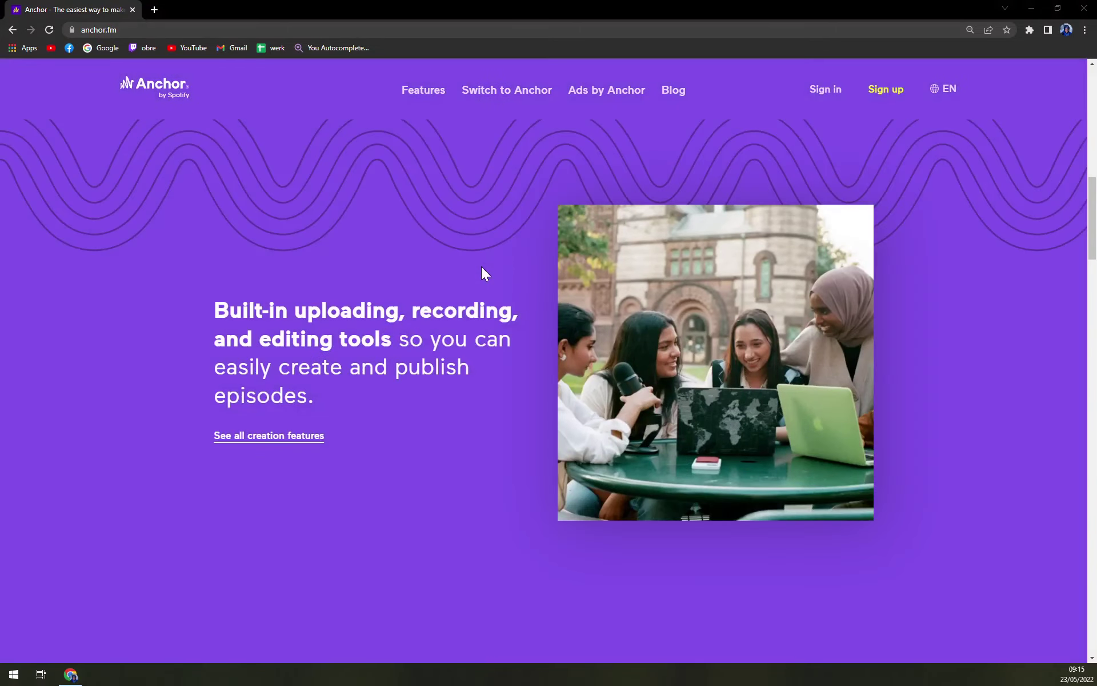
{"action": "scroll", "coordinate": [483, 269], "scroll_direction": "up", "scroll_amount": 14}
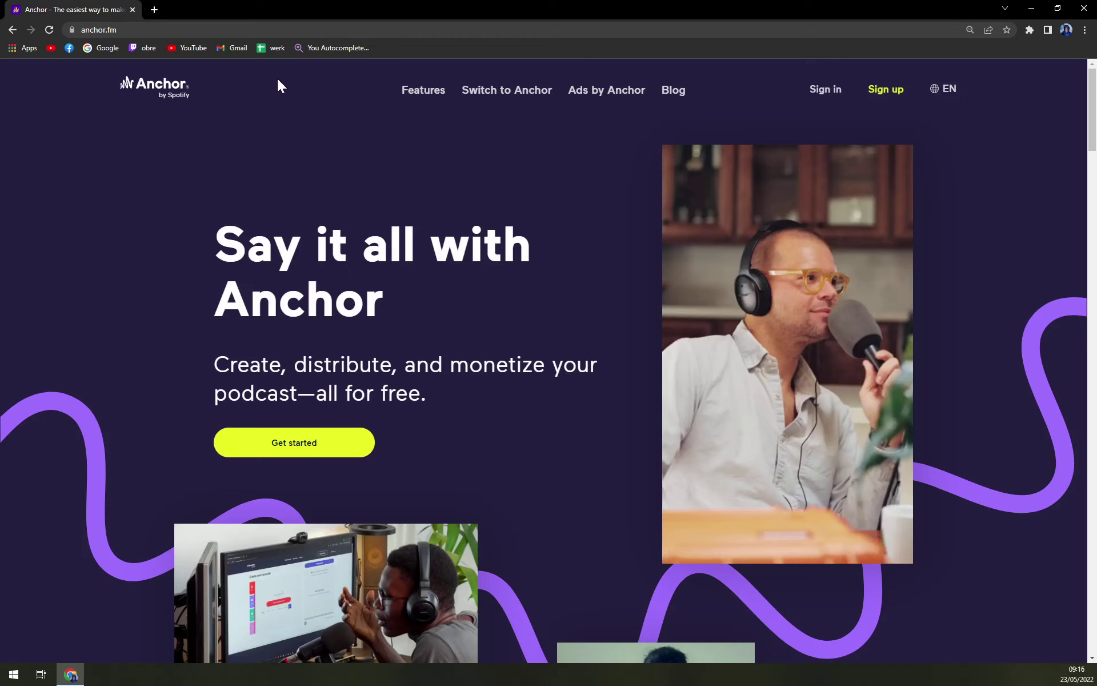
{"action": "left_click", "coordinate": [419, 93]}
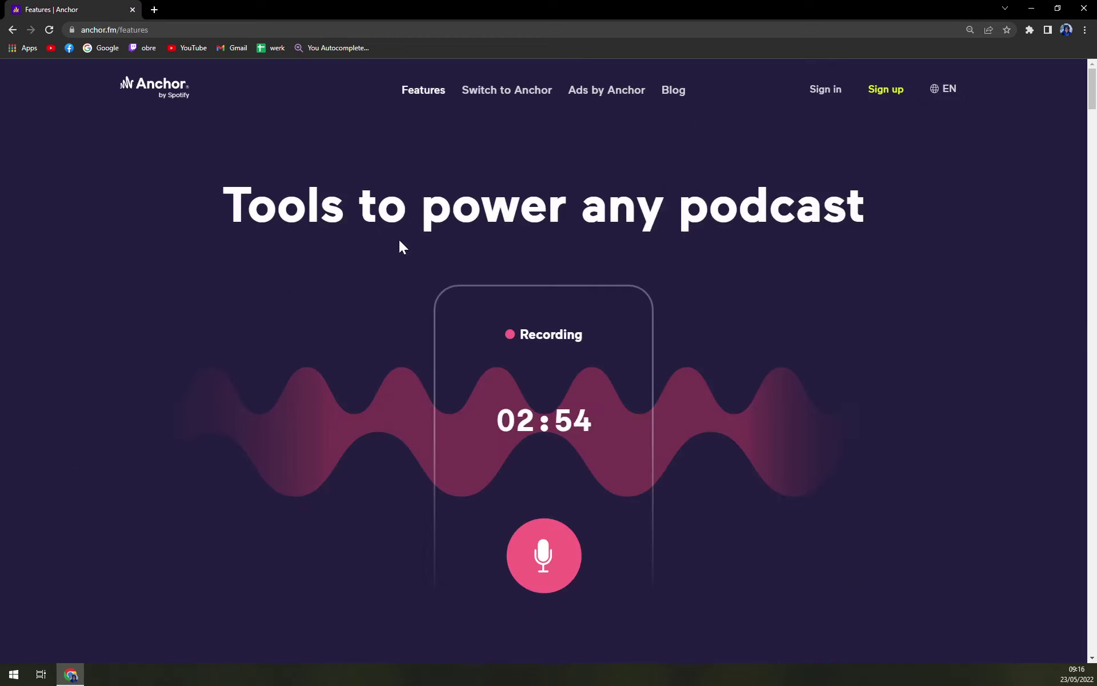
{"action": "scroll", "coordinate": [273, 237], "scroll_direction": "down", "scroll_amount": 8}
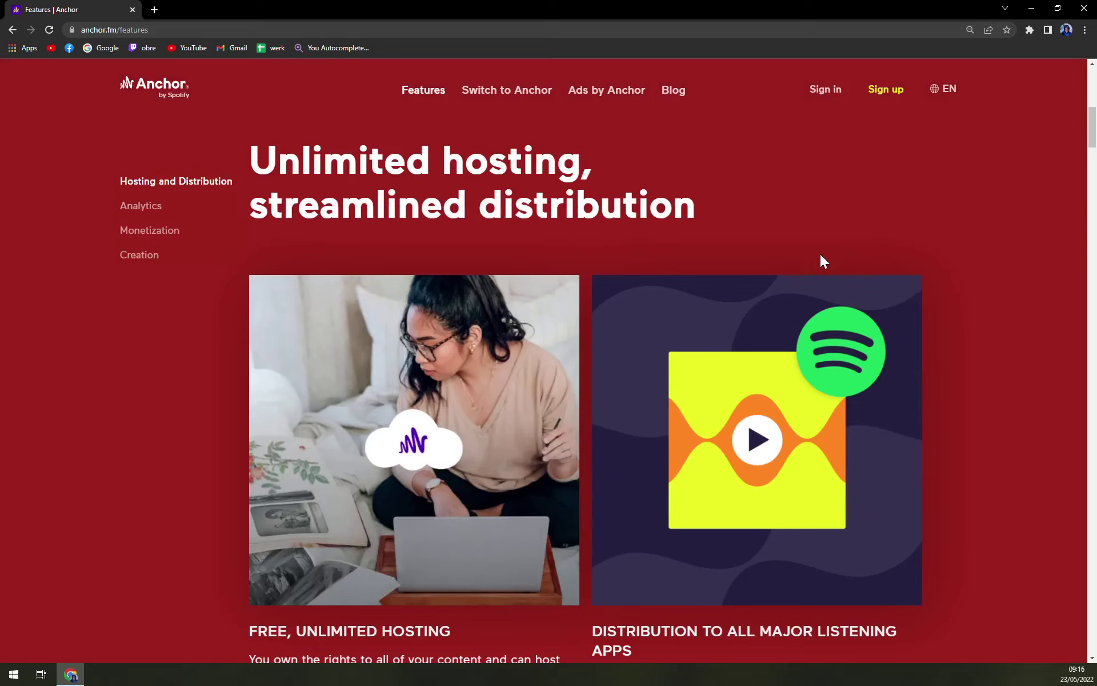
{"action": "scroll", "coordinate": [865, 277], "scroll_direction": "down", "scroll_amount": 5}
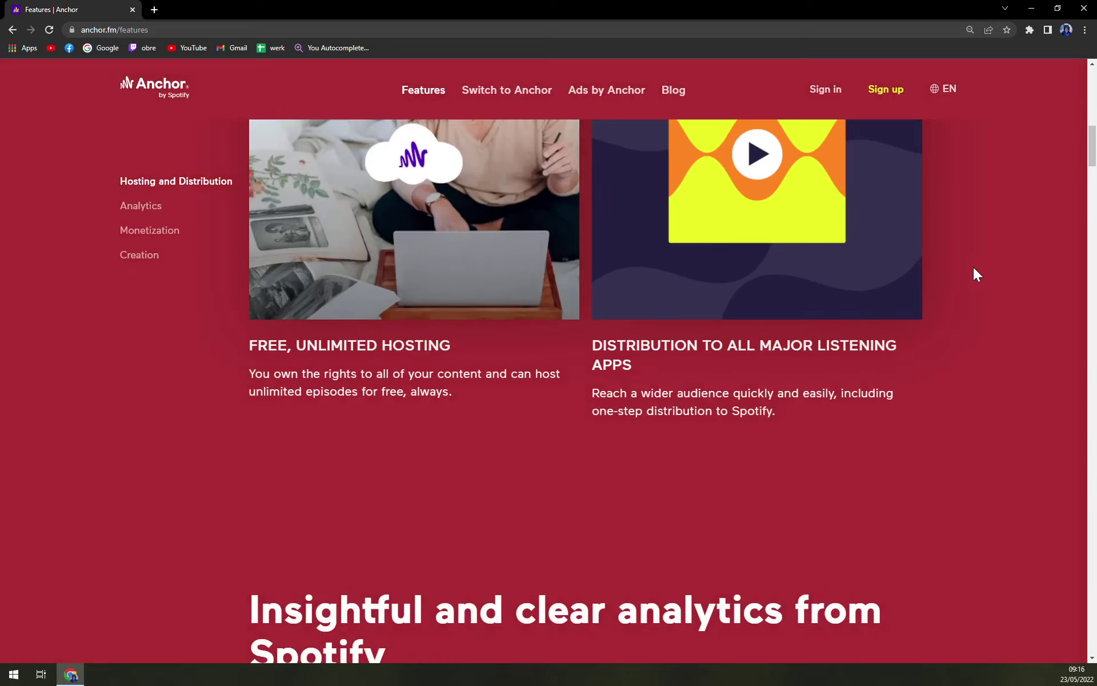
{"action": "scroll", "coordinate": [954, 265], "scroll_direction": "up", "scroll_amount": 5}
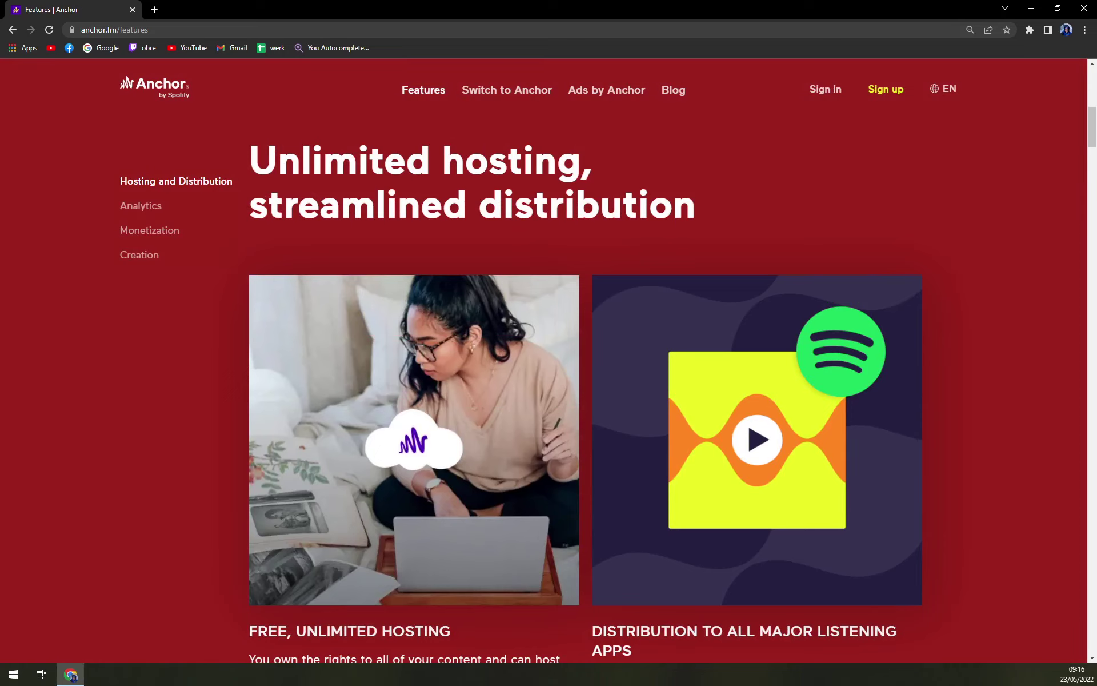
{"action": "scroll", "coordinate": [523, 407], "scroll_direction": "down", "scroll_amount": 14}
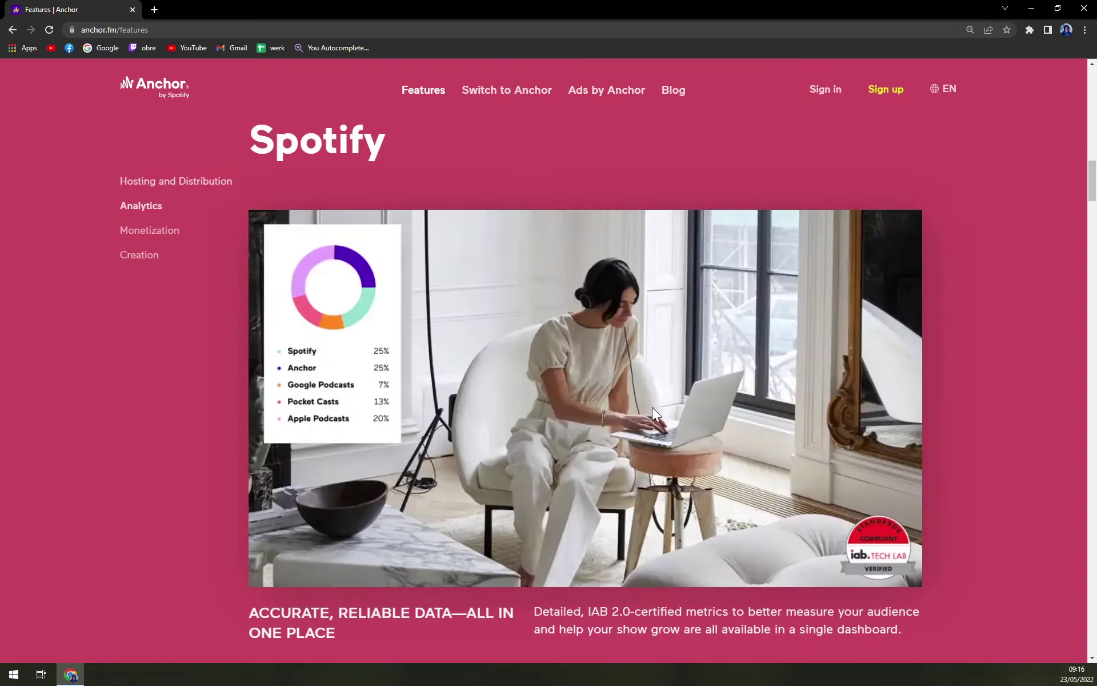
{"action": "scroll", "coordinate": [985, 299], "scroll_direction": "down", "scroll_amount": 7}
{"action": "scroll", "coordinate": [985, 299], "scroll_direction": "down", "scroll_amount": 6}
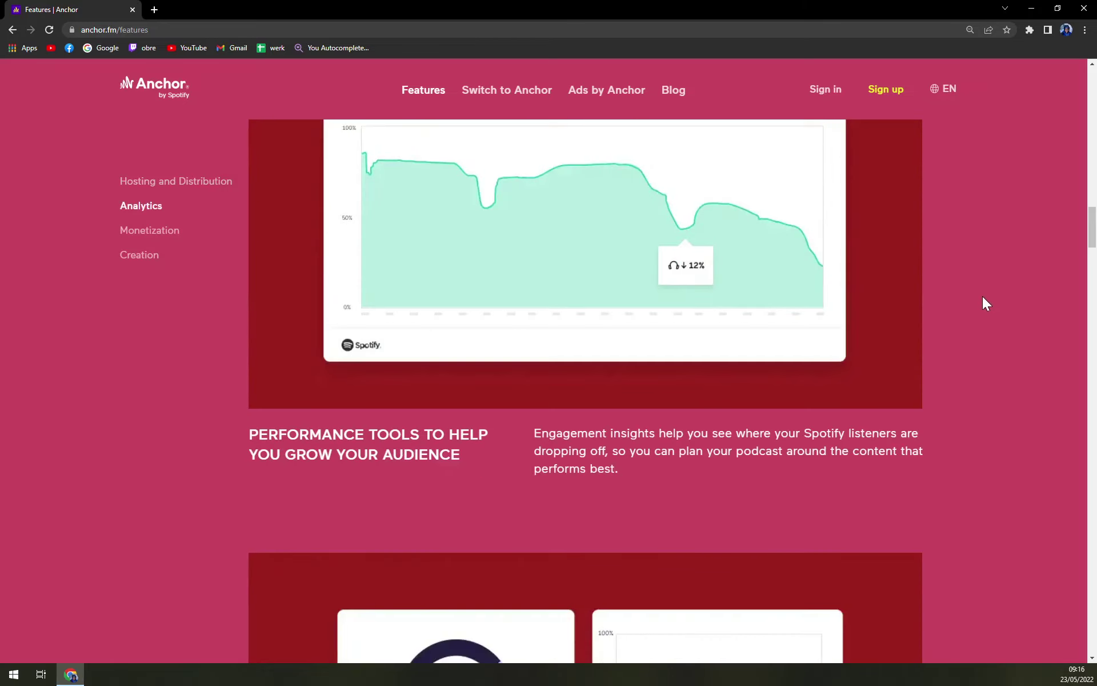
{"action": "scroll", "coordinate": [982, 296], "scroll_direction": "up", "scroll_amount": 4}
{"action": "scroll", "coordinate": [983, 291], "scroll_direction": "down", "scroll_amount": 6}
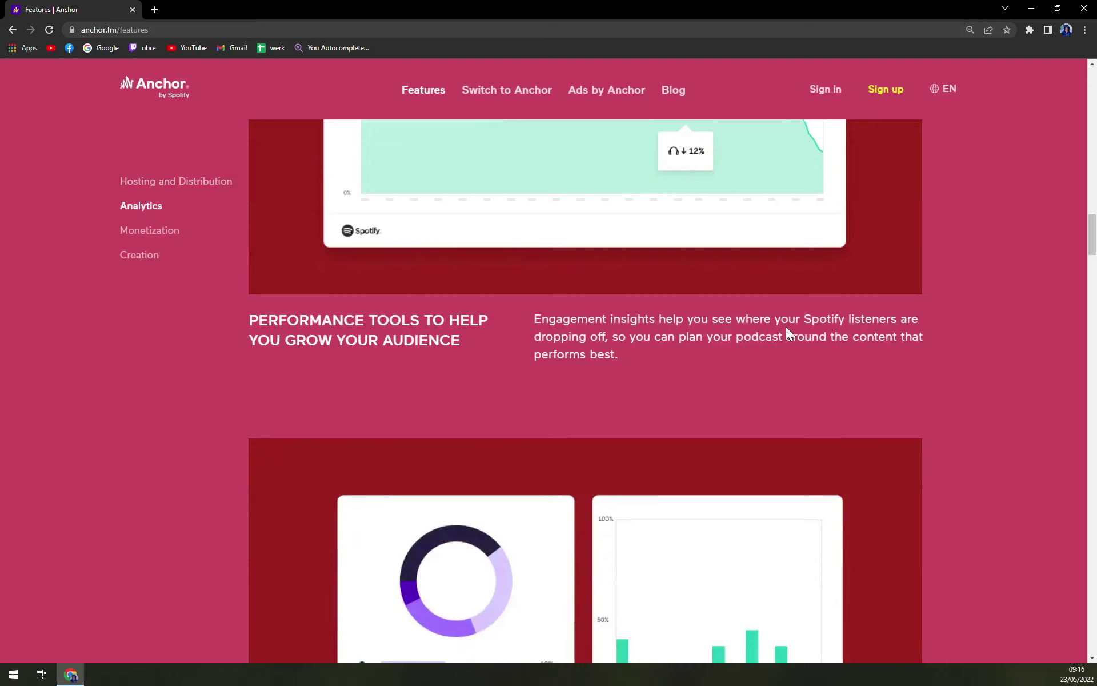
{"action": "scroll", "coordinate": [915, 347], "scroll_direction": "down", "scroll_amount": 16}
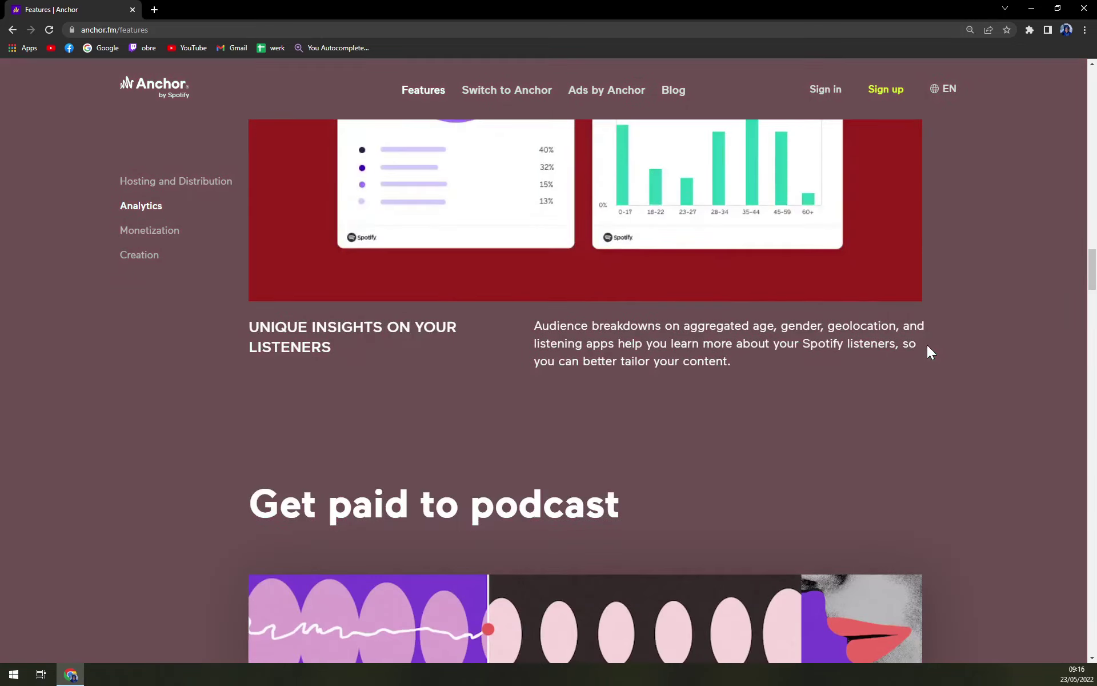
{"action": "scroll", "coordinate": [962, 343], "scroll_direction": "down", "scroll_amount": 10}
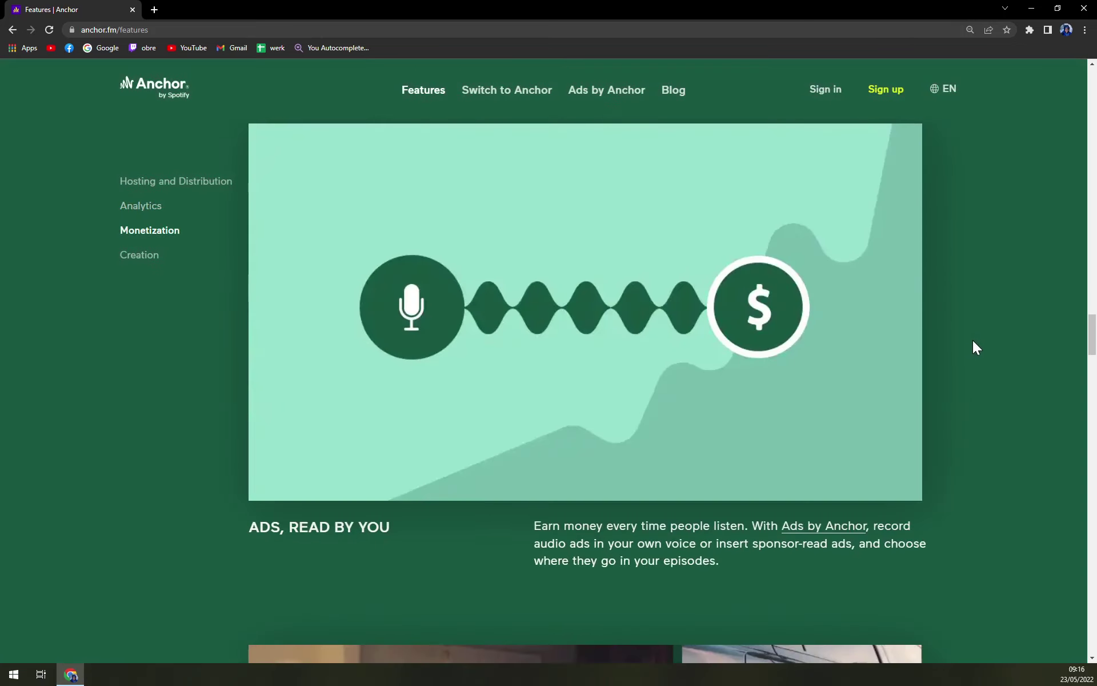
{"action": "scroll", "coordinate": [975, 346], "scroll_direction": "down", "scroll_amount": 4}
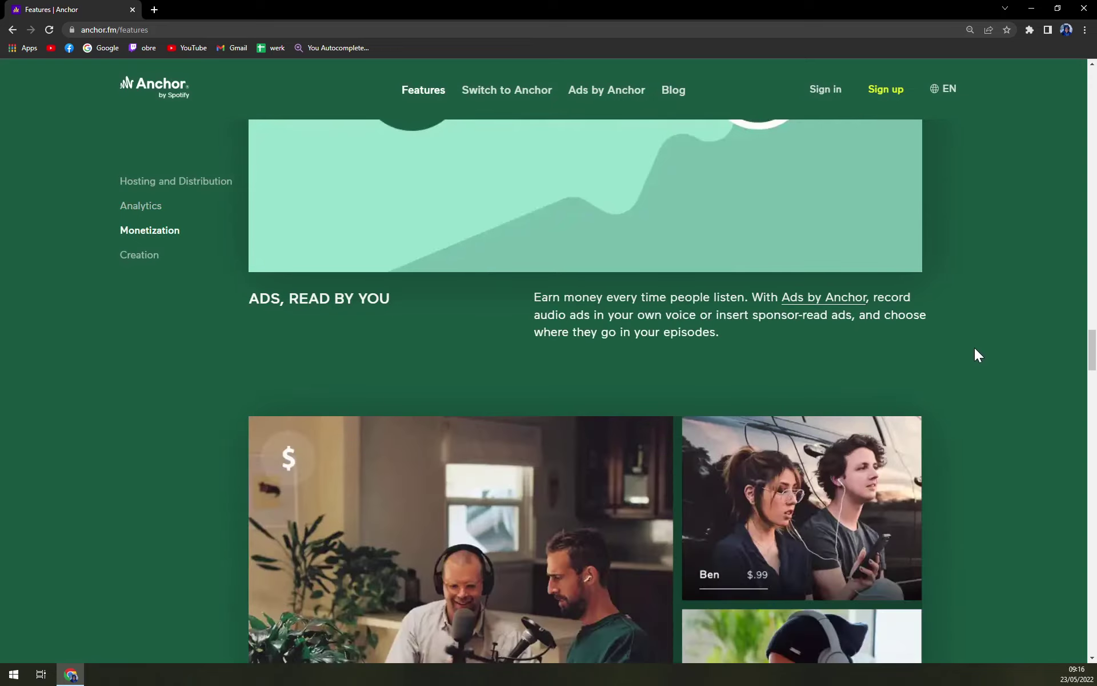
{"action": "scroll", "coordinate": [1032, 255], "scroll_direction": "up", "scroll_amount": 4}
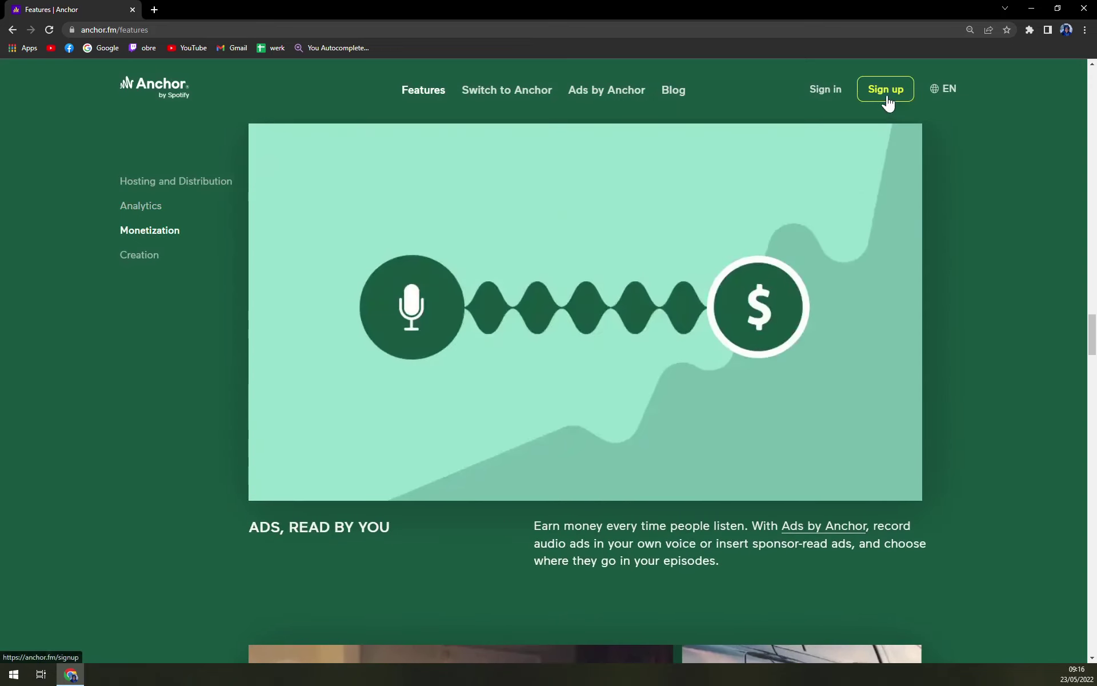
Start a new Anchor account, entering the user's full name, e-mail address and a password
{"action": "left_click", "coordinate": [175, 97]}
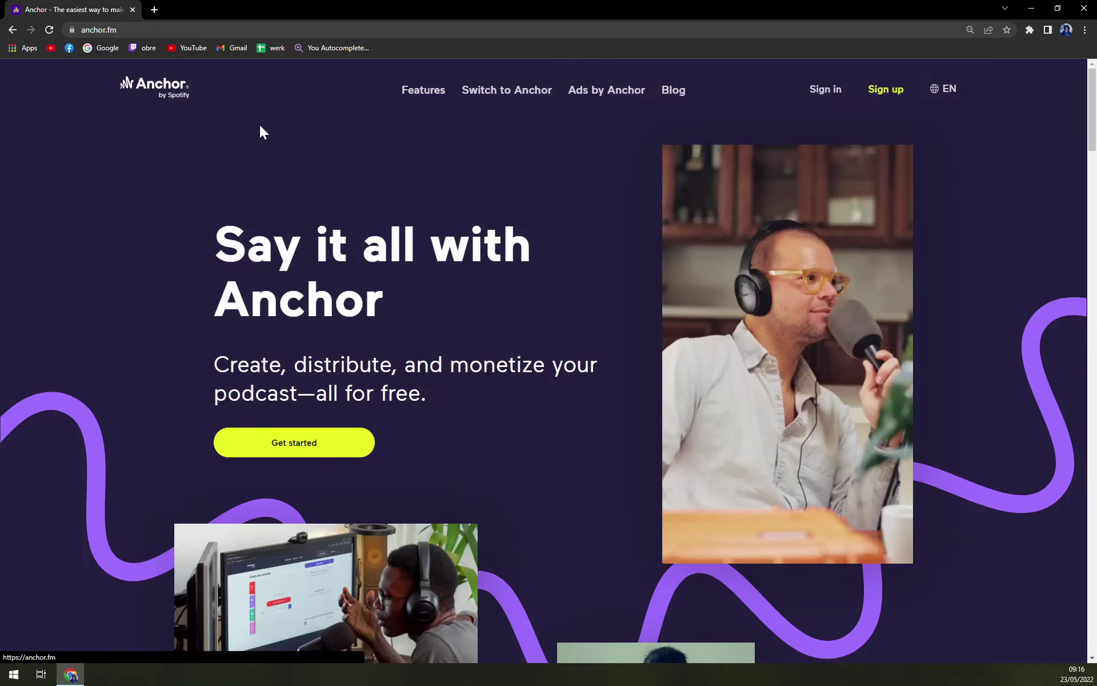
{"action": "left_click", "coordinate": [886, 92]}
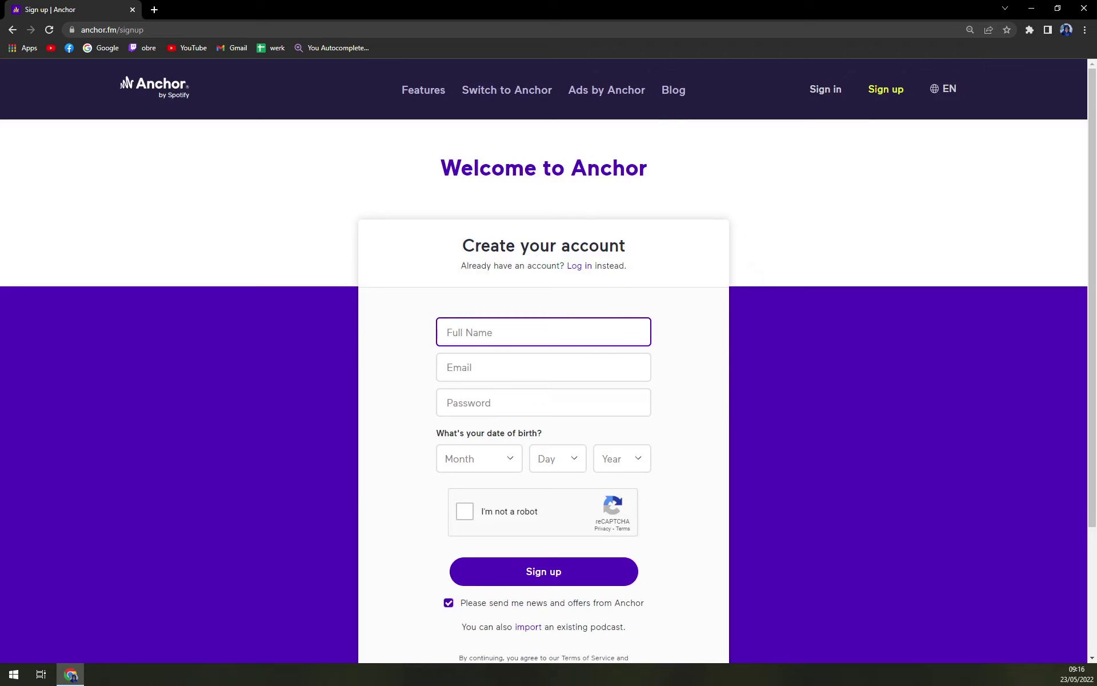
{"action": "scroll", "coordinate": [378, 323], "scroll_direction": "down", "scroll_amount": 3}
{"action": "scroll", "coordinate": [375, 325], "scroll_direction": "up", "scroll_amount": 3}
{"action": "key", "text": "Tab"}
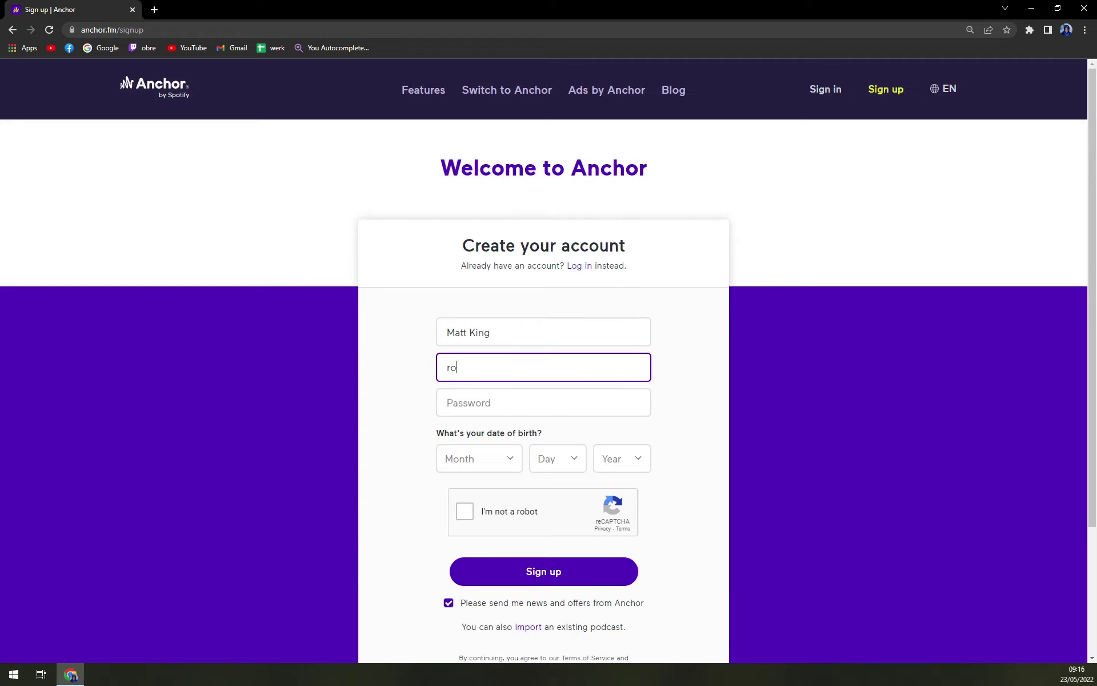
{"action": "key", "text": "Tab"}
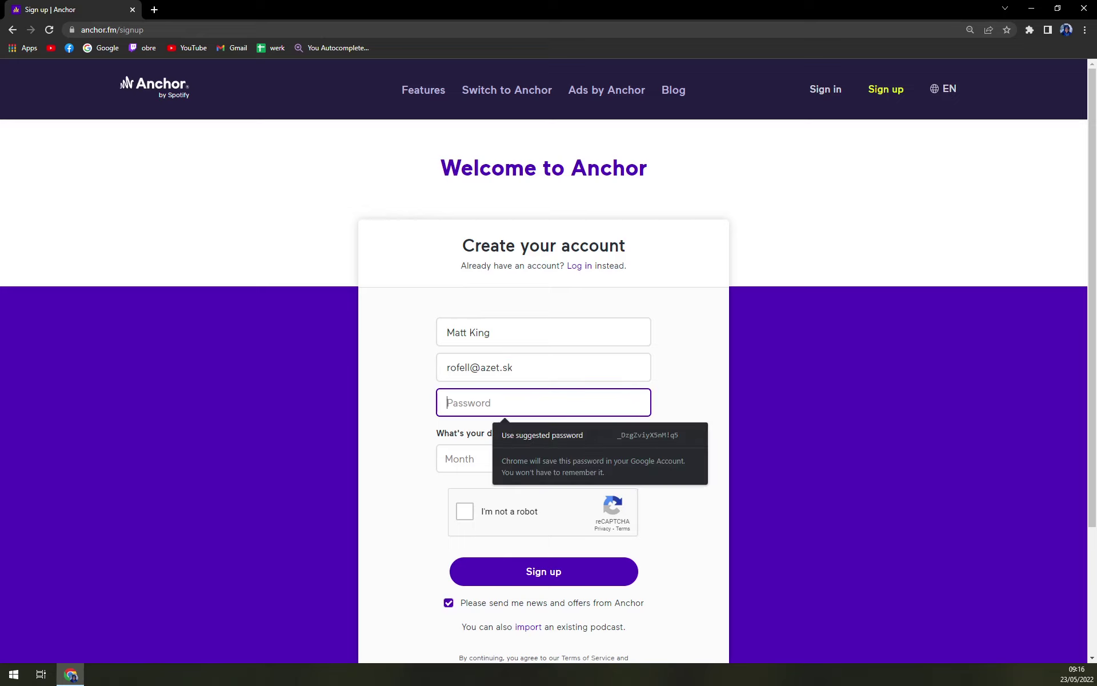
{"action": "type", "text": "•••••••••••"}
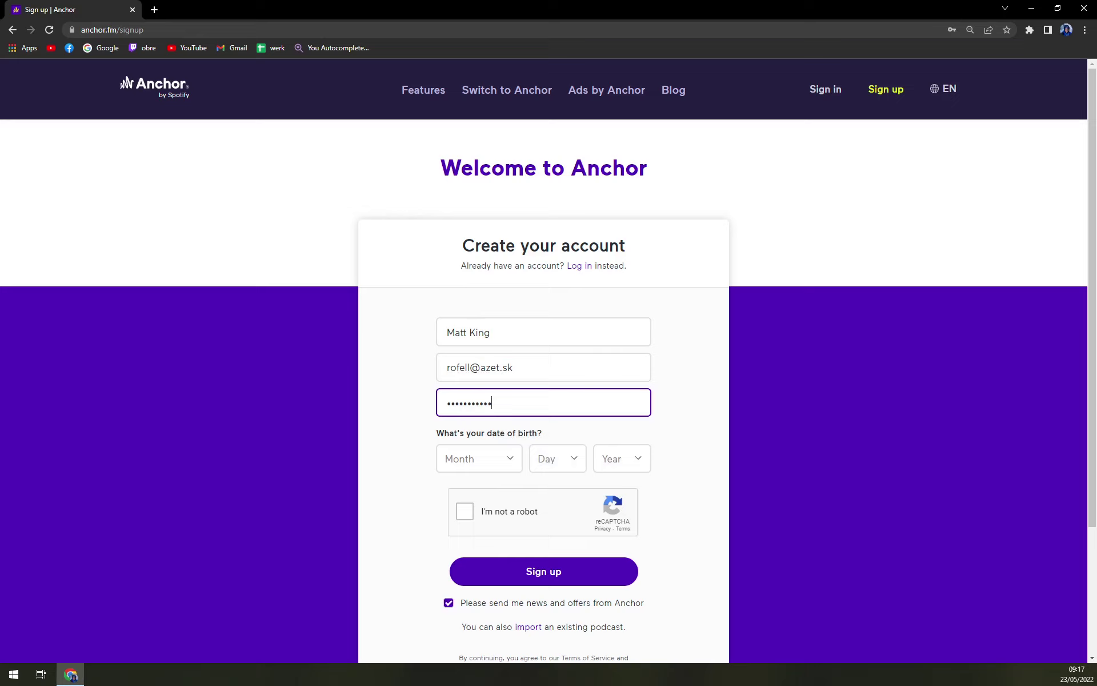
Set the birth date to March 13, 1991
{"action": "left_click", "coordinate": [464, 464]}
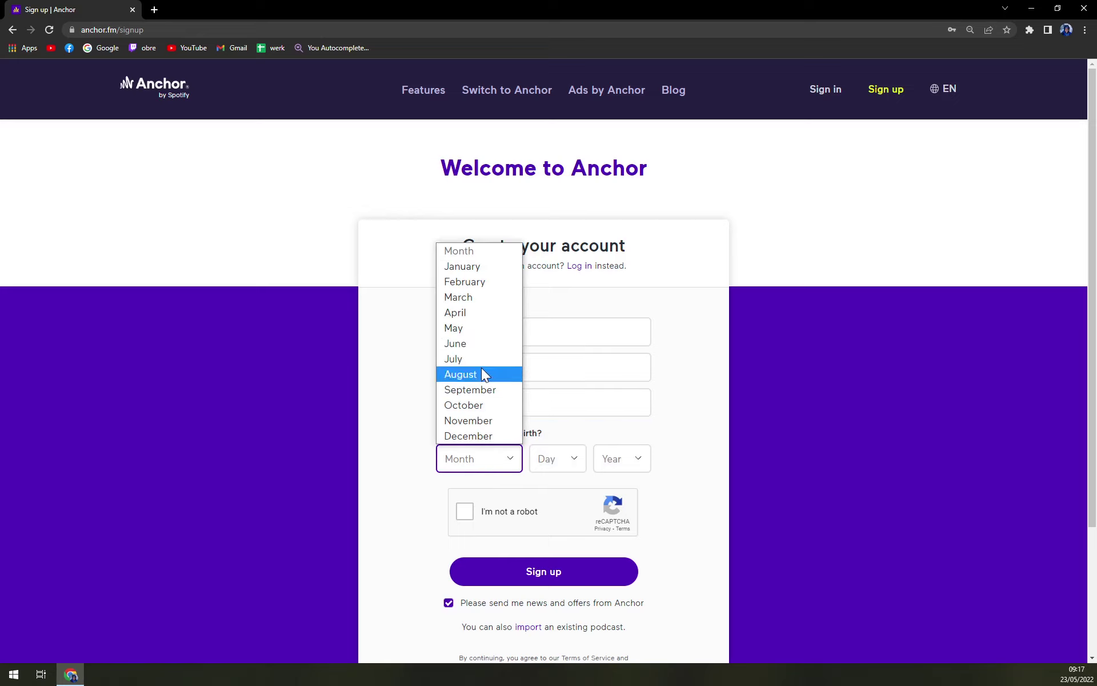
{"action": "left_click", "coordinate": [472, 297]}
{"action": "left_click", "coordinate": [558, 458]}
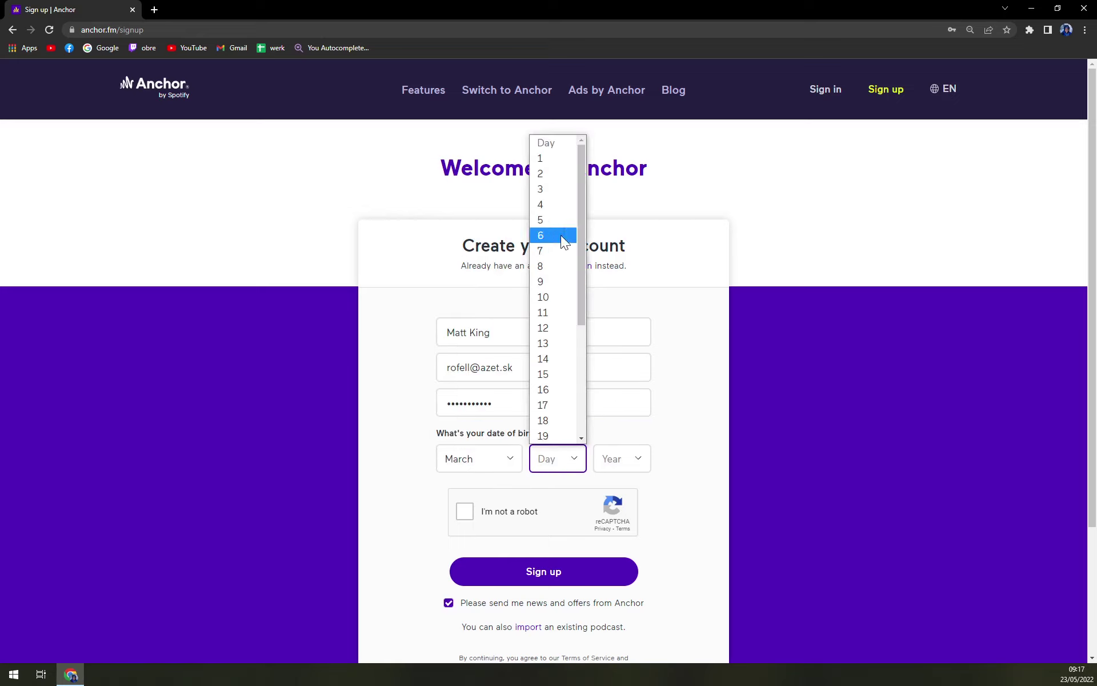
{"action": "left_click", "coordinate": [566, 343]}
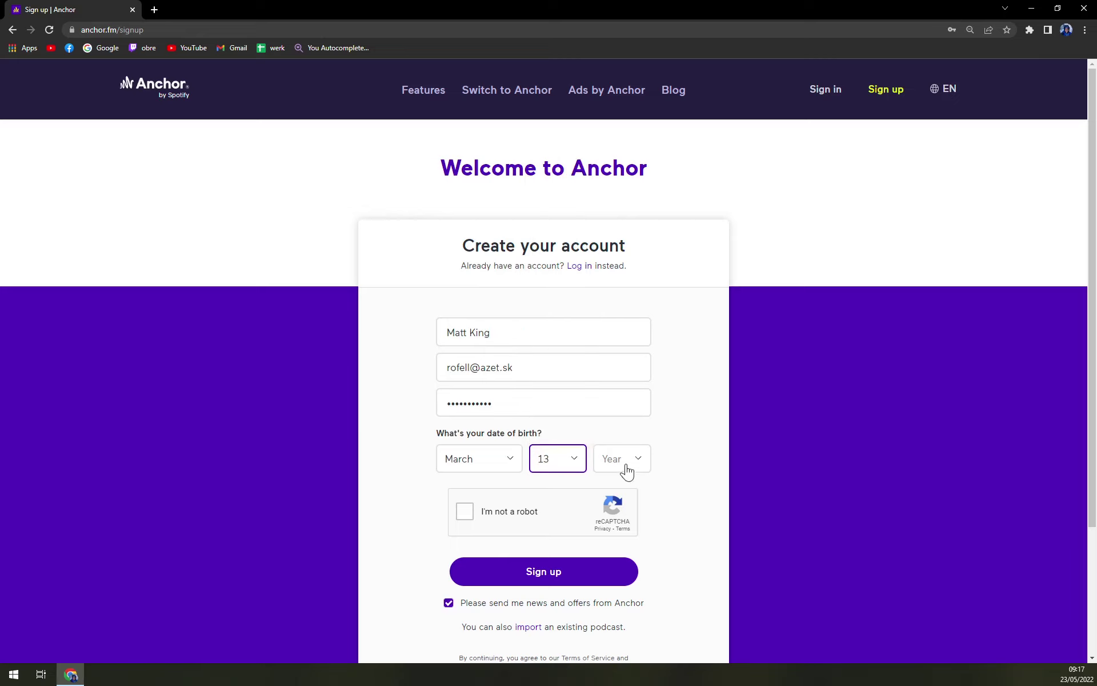
{"action": "left_click", "coordinate": [630, 462]}
{"action": "scroll", "coordinate": [623, 335], "scroll_direction": "down", "scroll_amount": 6}
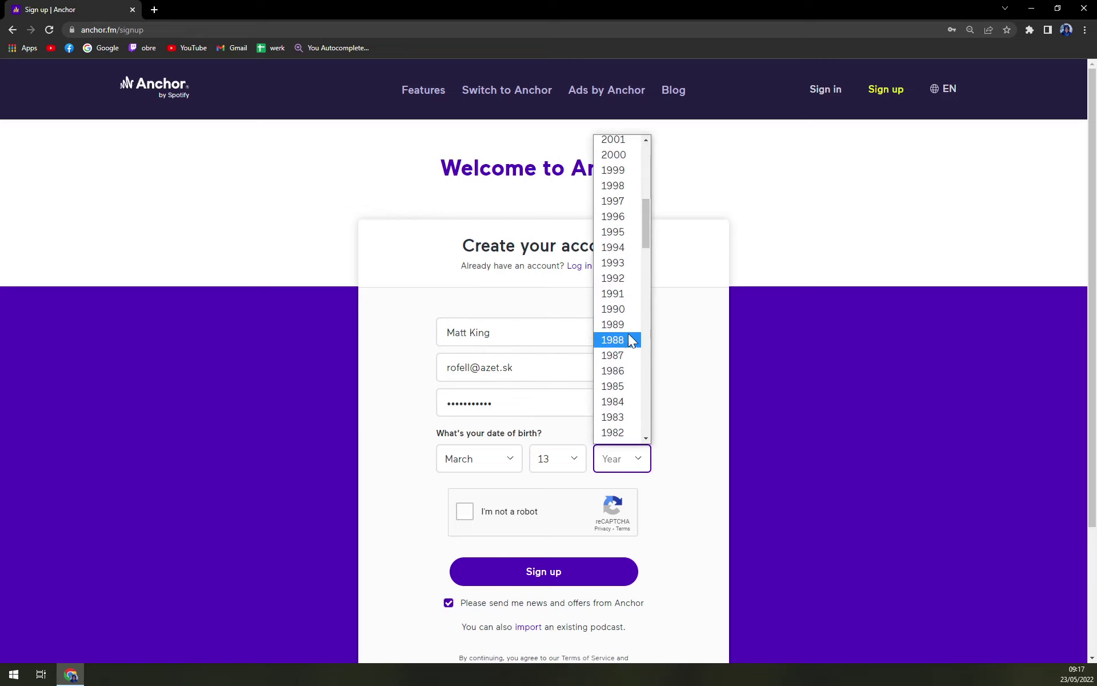
{"action": "left_click", "coordinate": [617, 293]}
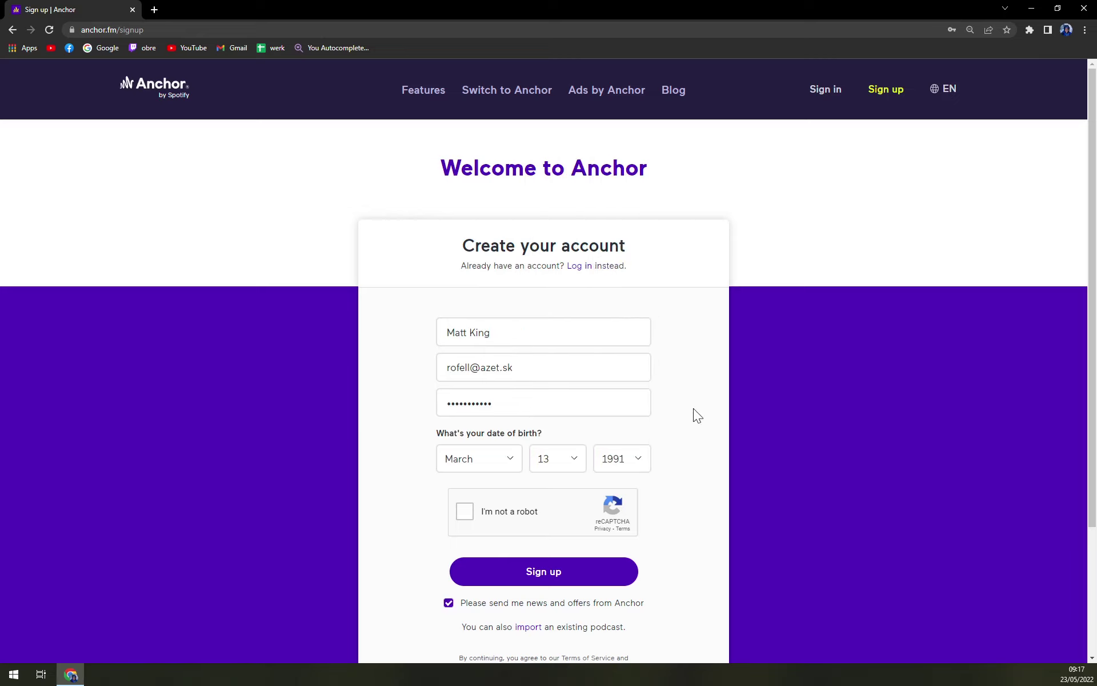
Pass the not-a-robot check, keep news and offers enabled, and submit the sign-up
{"action": "left_click", "coordinate": [454, 511]}
{"action": "scroll", "coordinate": [363, 560], "scroll_direction": "down", "scroll_amount": 2}
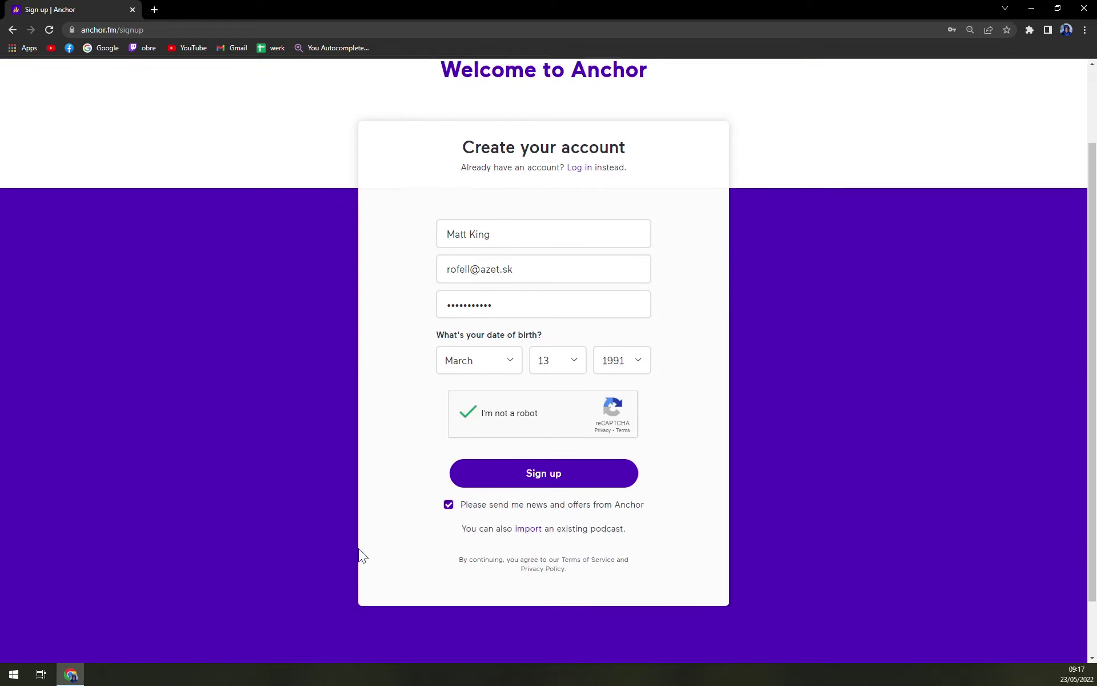
{"action": "left_click", "coordinate": [448, 490]}
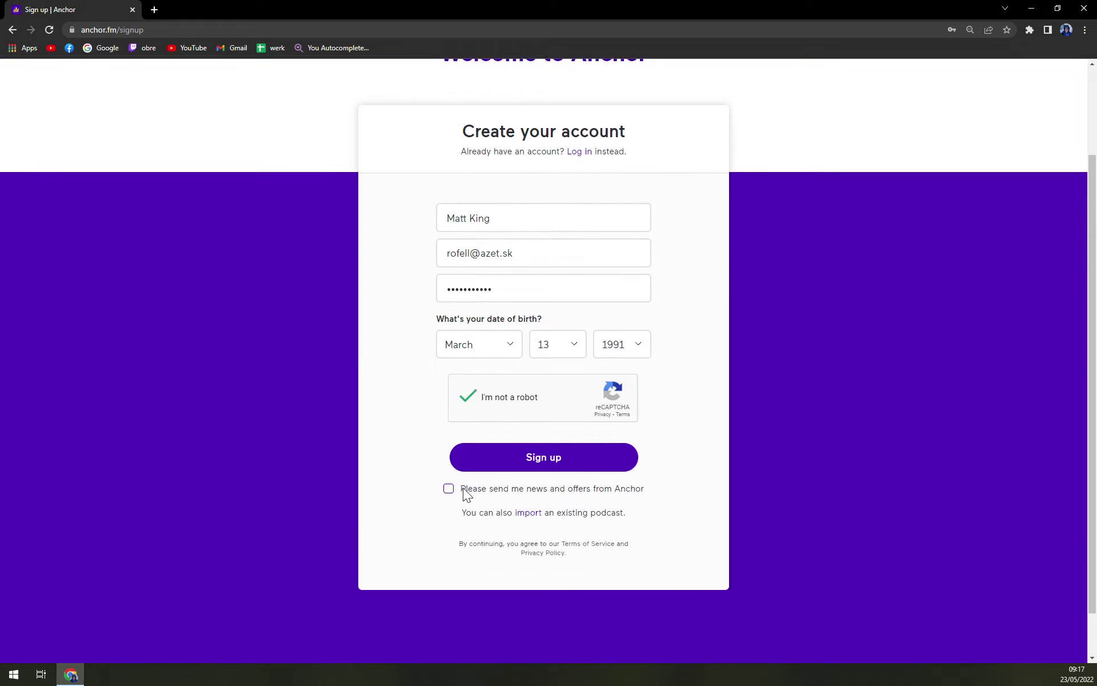
{"action": "left_click", "coordinate": [465, 490]}
{"action": "left_click", "coordinate": [515, 469]}
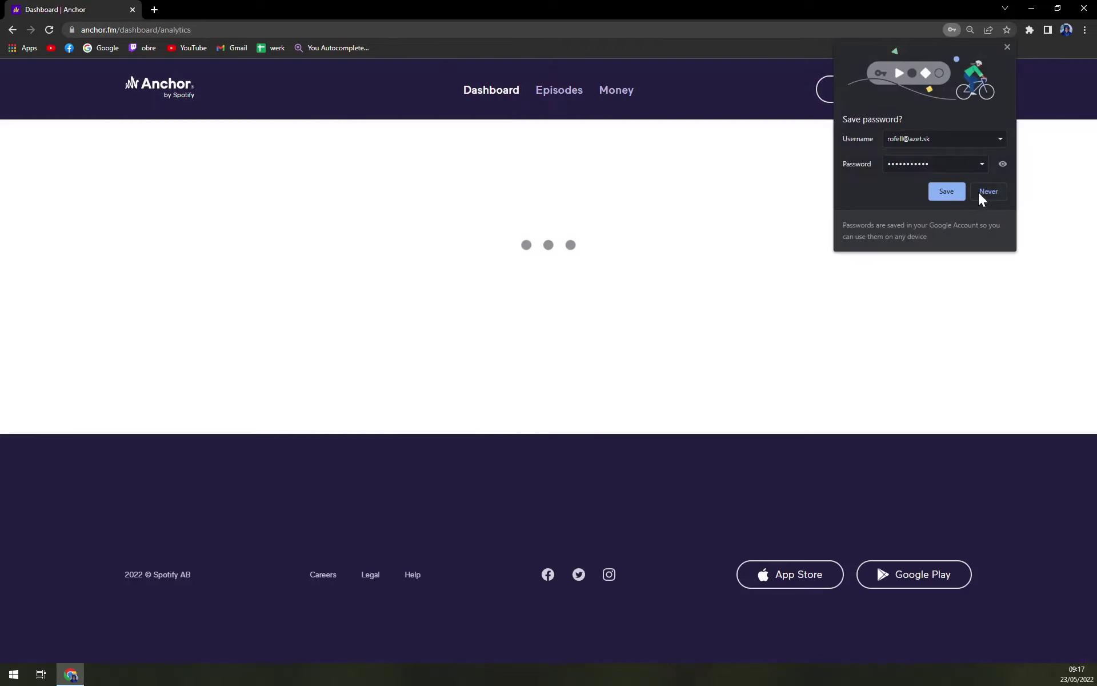
Decline Chrome's password save, look over the welcome page, and begin the first episode
{"action": "left_click", "coordinate": [979, 192]}
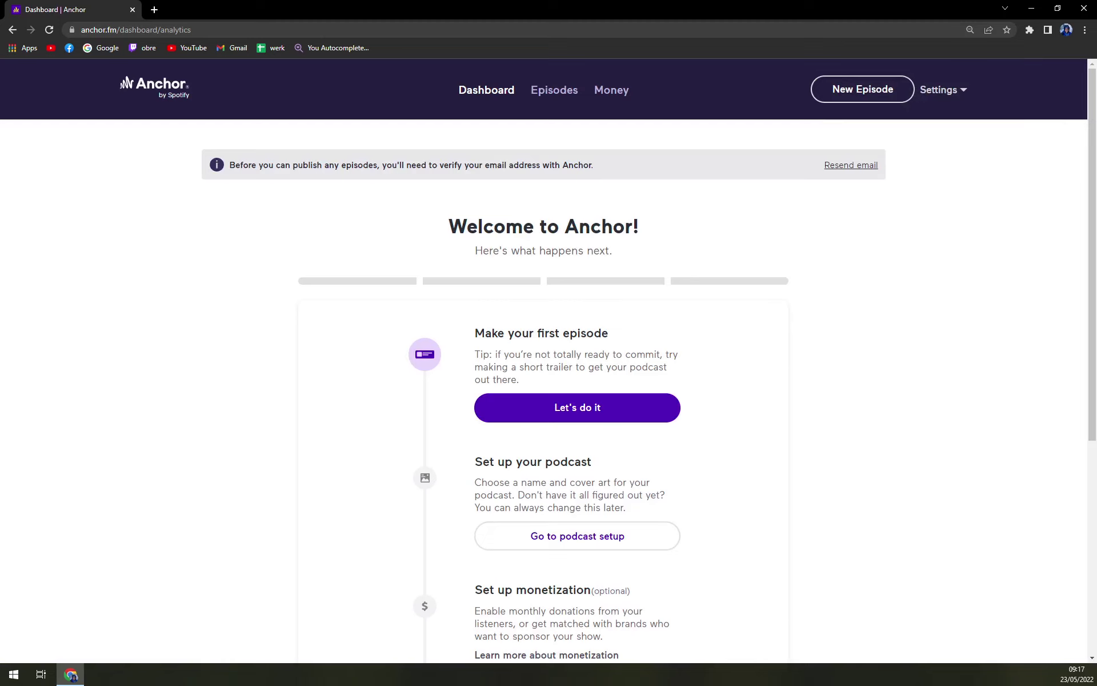
{"action": "scroll", "coordinate": [572, 287], "scroll_direction": "down", "scroll_amount": 5}
{"action": "scroll", "coordinate": [579, 287], "scroll_direction": "up", "scroll_amount": 1}
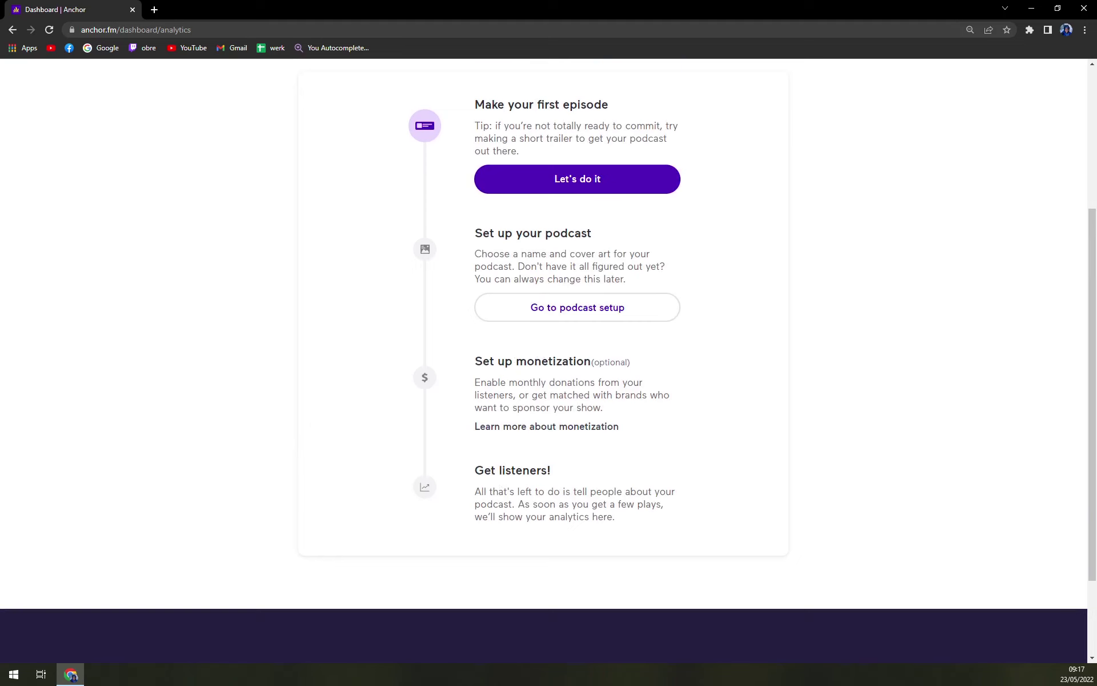
{"action": "left_click", "coordinate": [556, 191]}
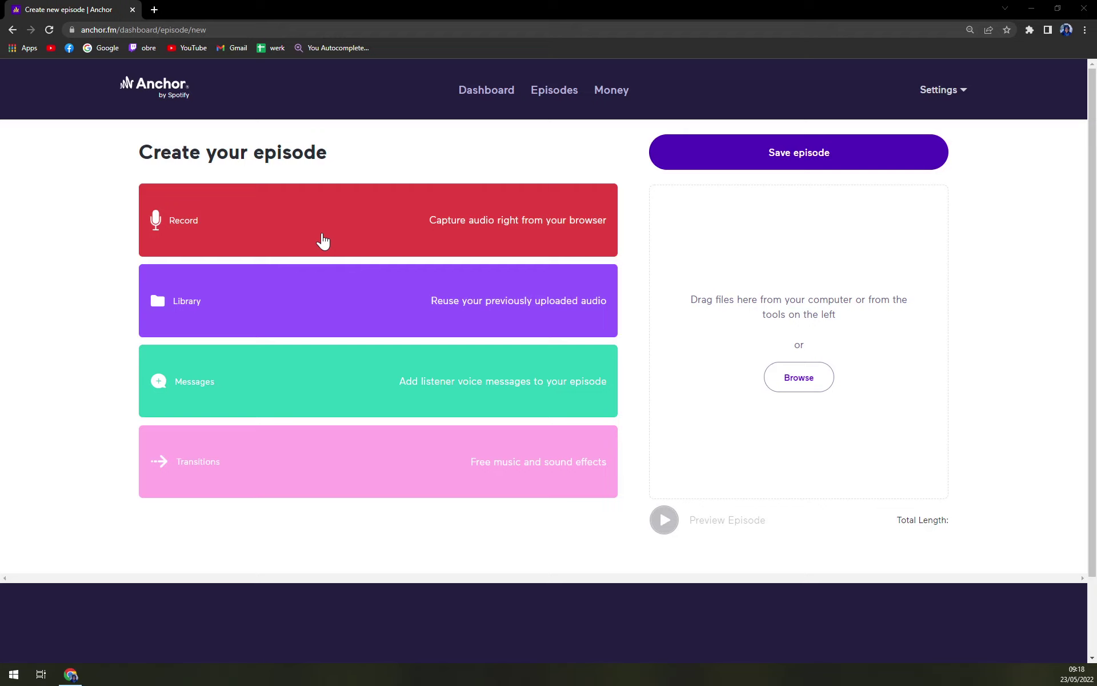
Choose in-browser recording, allow microphone access, and keep the default USB microphone as input
{"action": "left_click", "coordinate": [364, 236]}
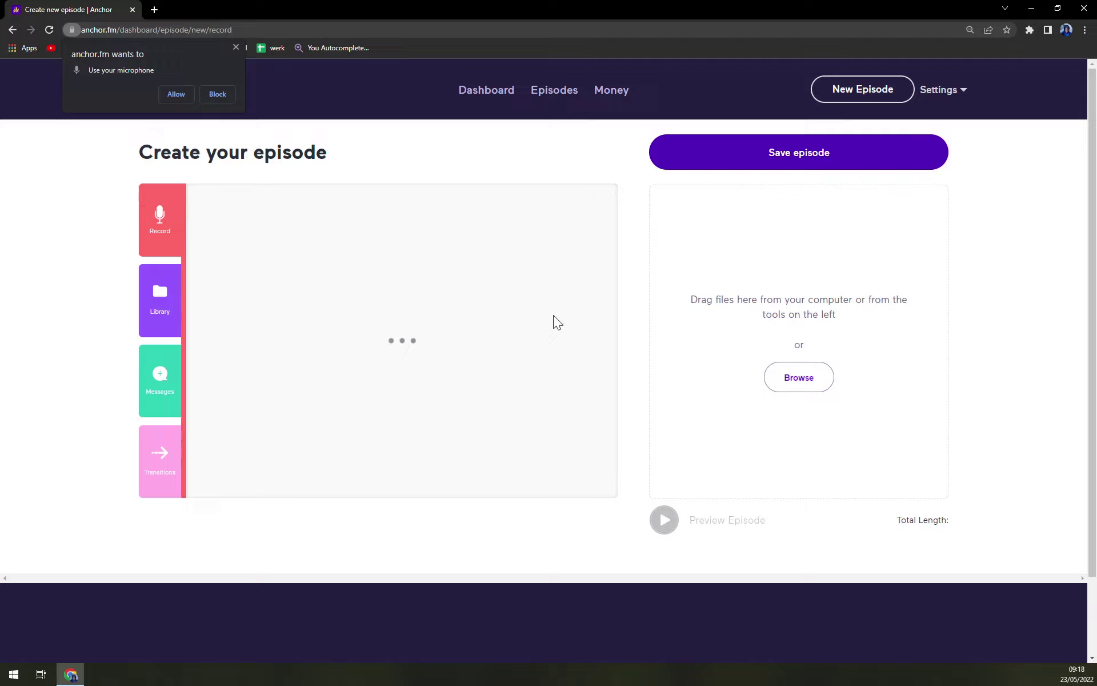
{"action": "scroll", "coordinate": [657, 338], "scroll_direction": "down", "scroll_amount": 3}
{"action": "scroll", "coordinate": [709, 355], "scroll_direction": "up", "scroll_amount": 3}
{"action": "left_click", "coordinate": [180, 97]}
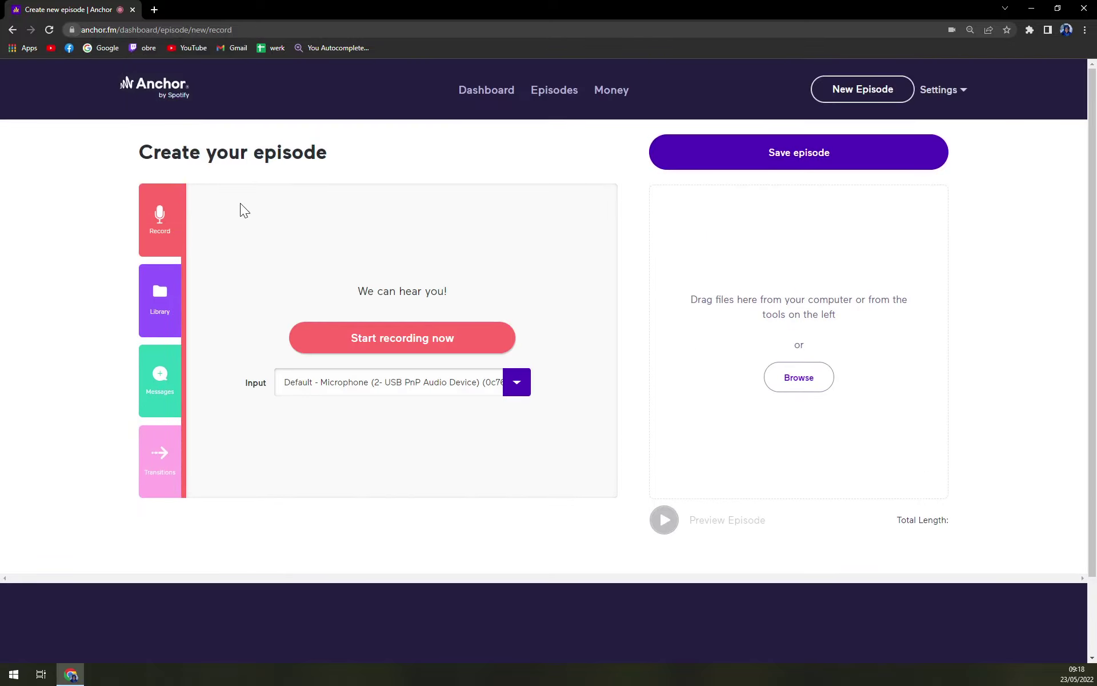
{"action": "left_click", "coordinate": [517, 384]}
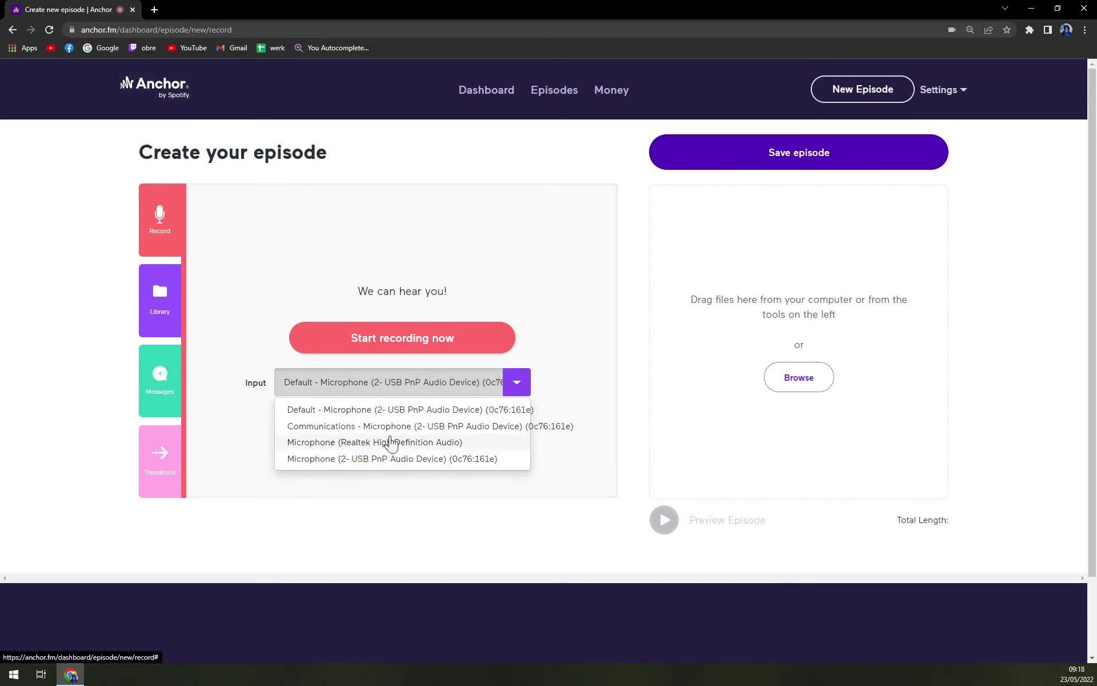
{"action": "left_click", "coordinate": [400, 417]}
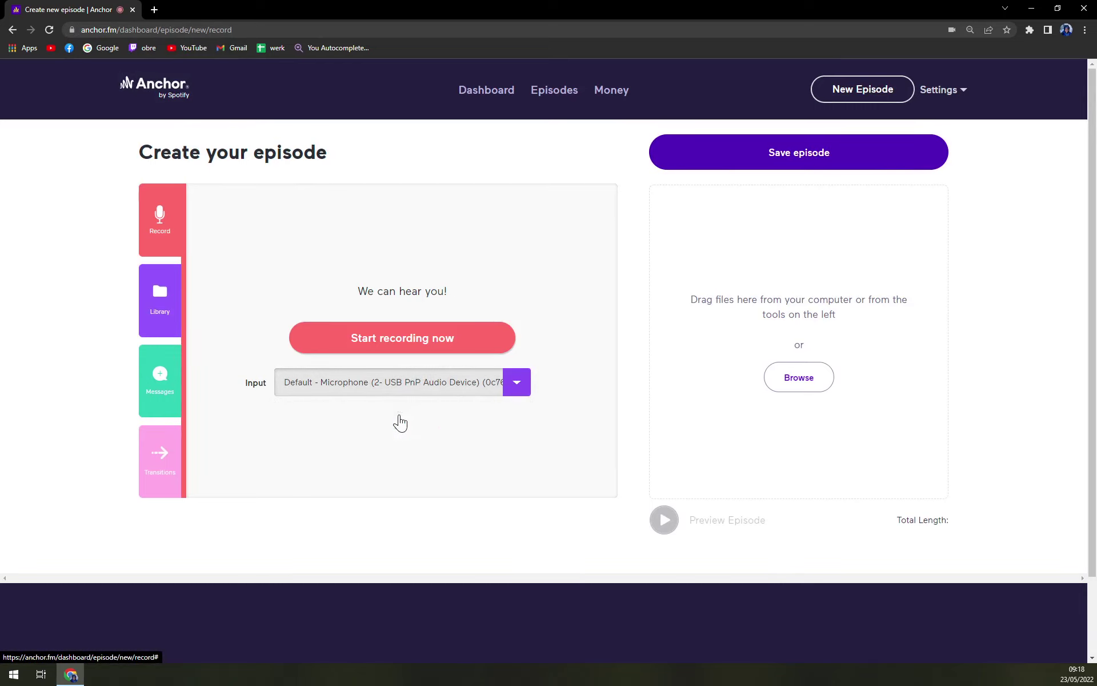
Record a 24-second audio clip, saved to the library as '5/23/2022'
{"action": "left_click", "coordinate": [390, 346]}
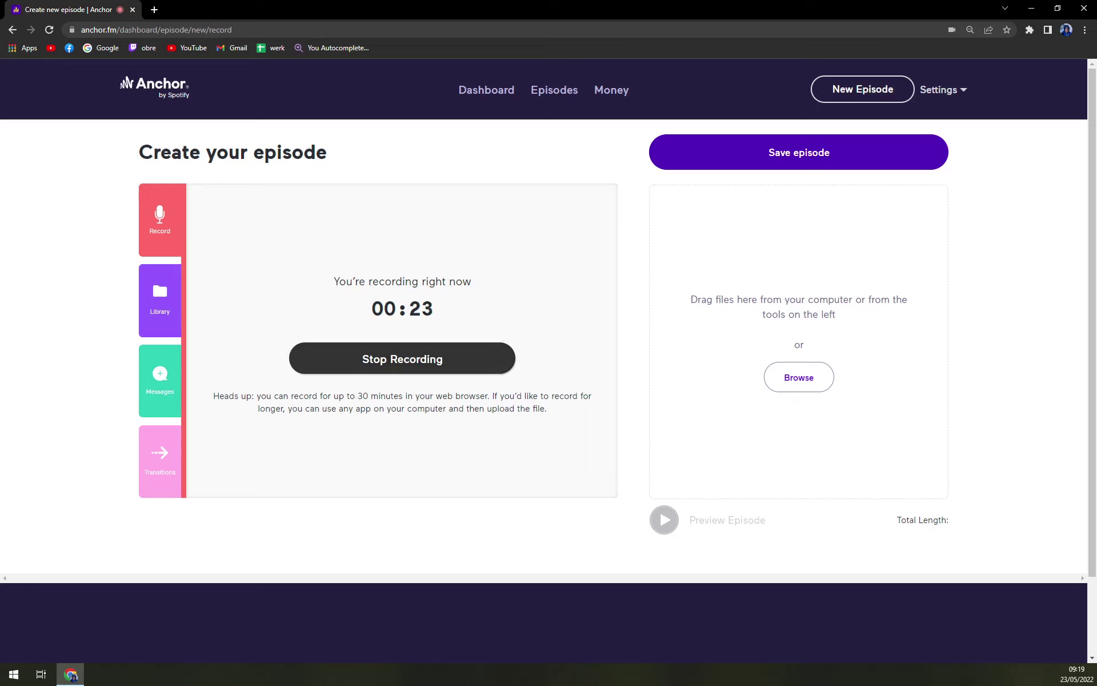
{"action": "left_click", "coordinate": [392, 363]}
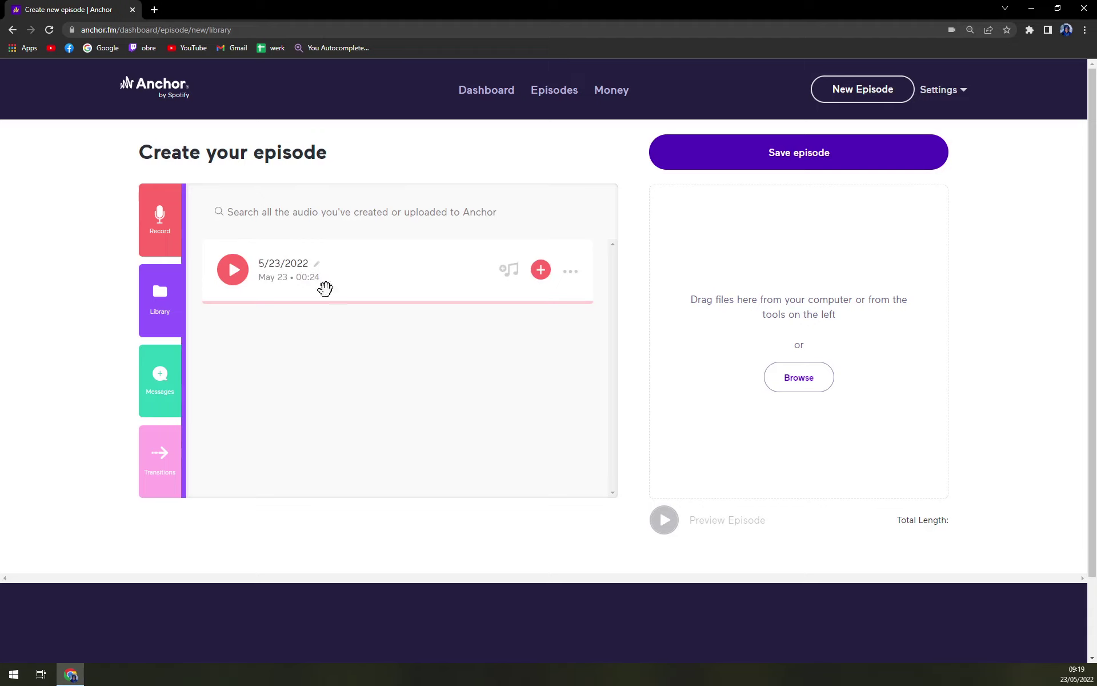
Play the recorded clip with several pauses and resumes, then open and dismiss its options menu
{"action": "left_click", "coordinate": [235, 272]}
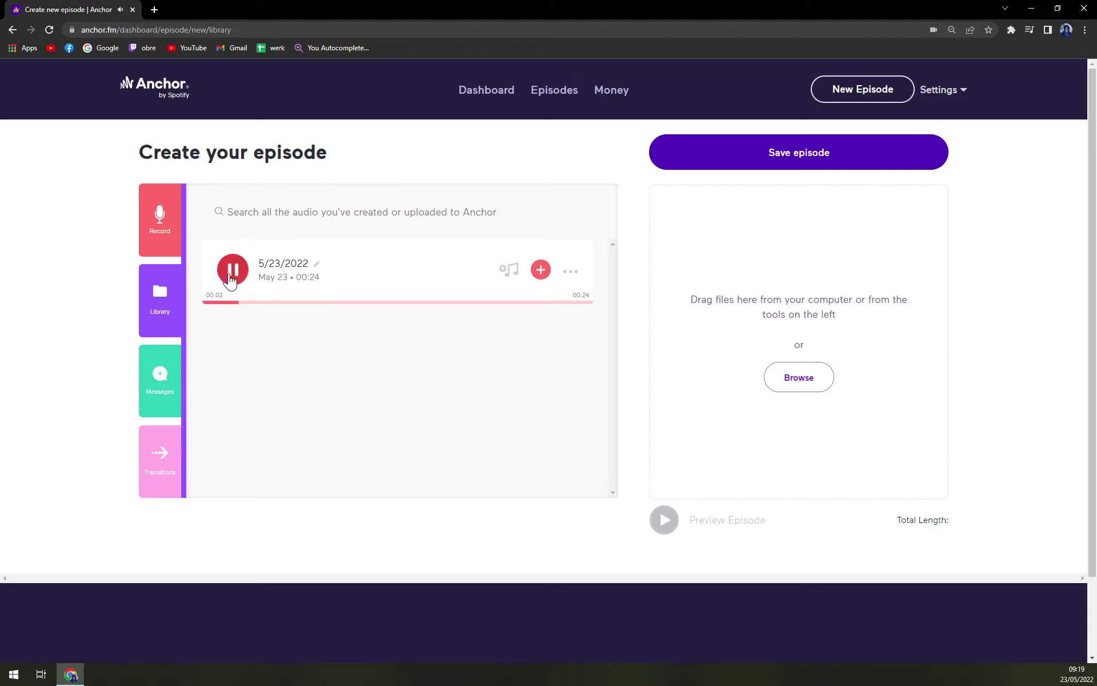
{"action": "left_click", "coordinate": [232, 271]}
{"action": "left_click", "coordinate": [233, 279]}
{"action": "left_click", "coordinate": [235, 278]}
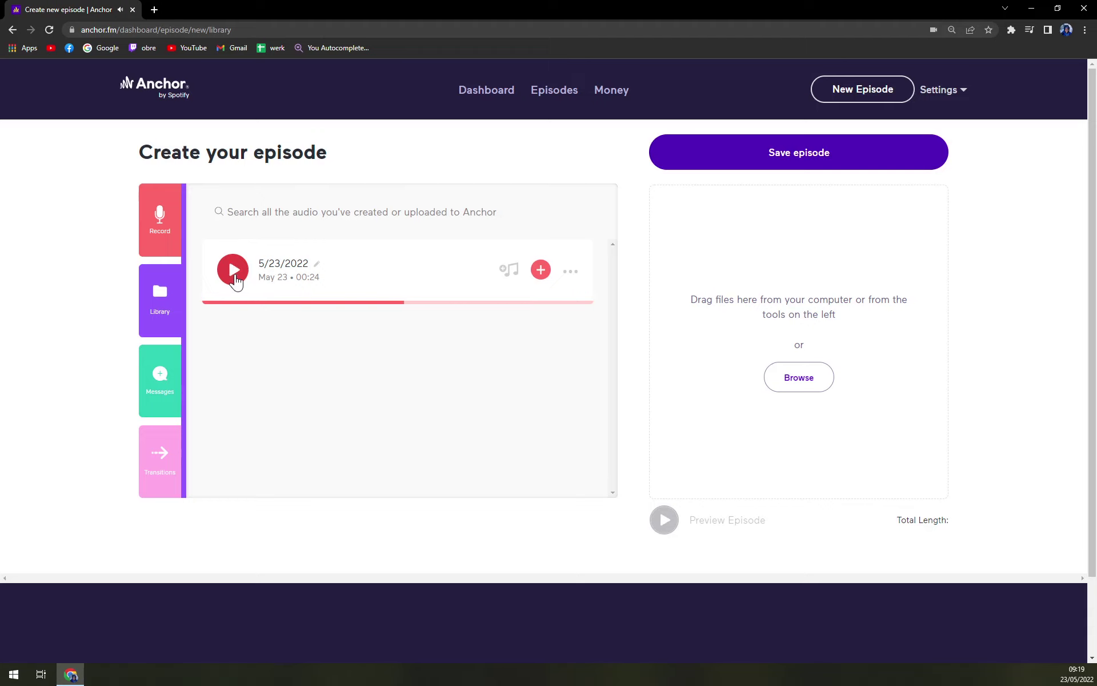
{"action": "left_click", "coordinate": [236, 280]}
{"action": "left_click", "coordinate": [236, 278]}
{"action": "left_click", "coordinate": [571, 272]}
{"action": "left_click", "coordinate": [501, 445]}
{"action": "left_click", "coordinate": [335, 307]}
{"action": "mouse_move", "coordinate": [301, 326]}
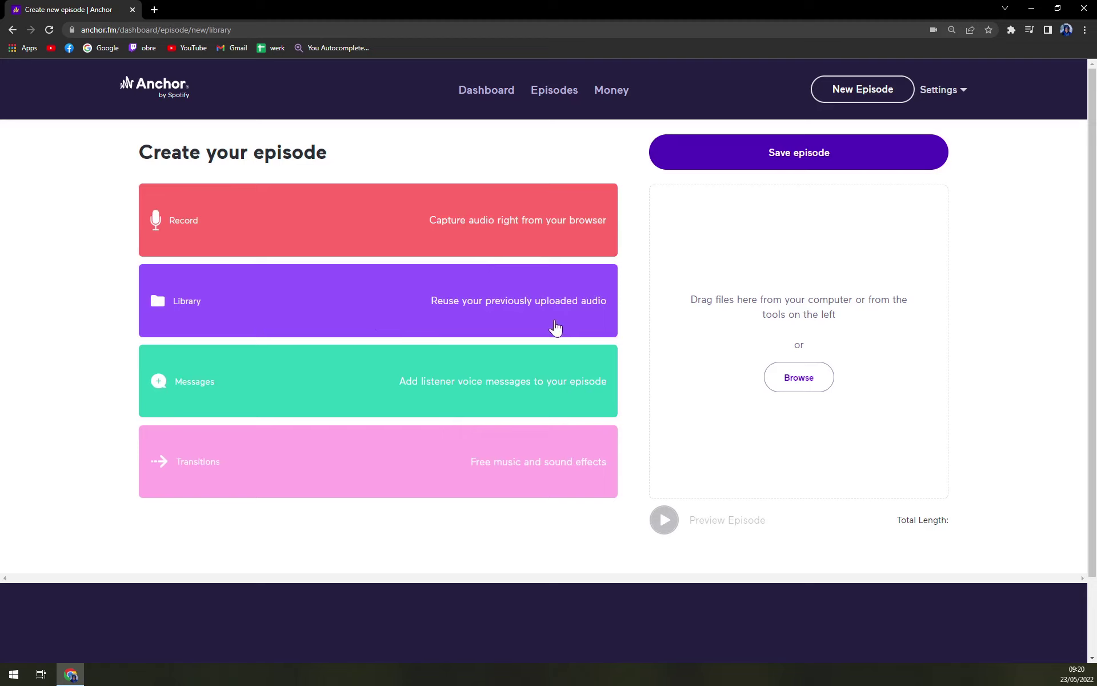
{"action": "left_click", "coordinate": [580, 323]}
{"action": "mouse_move", "coordinate": [221, 306]}
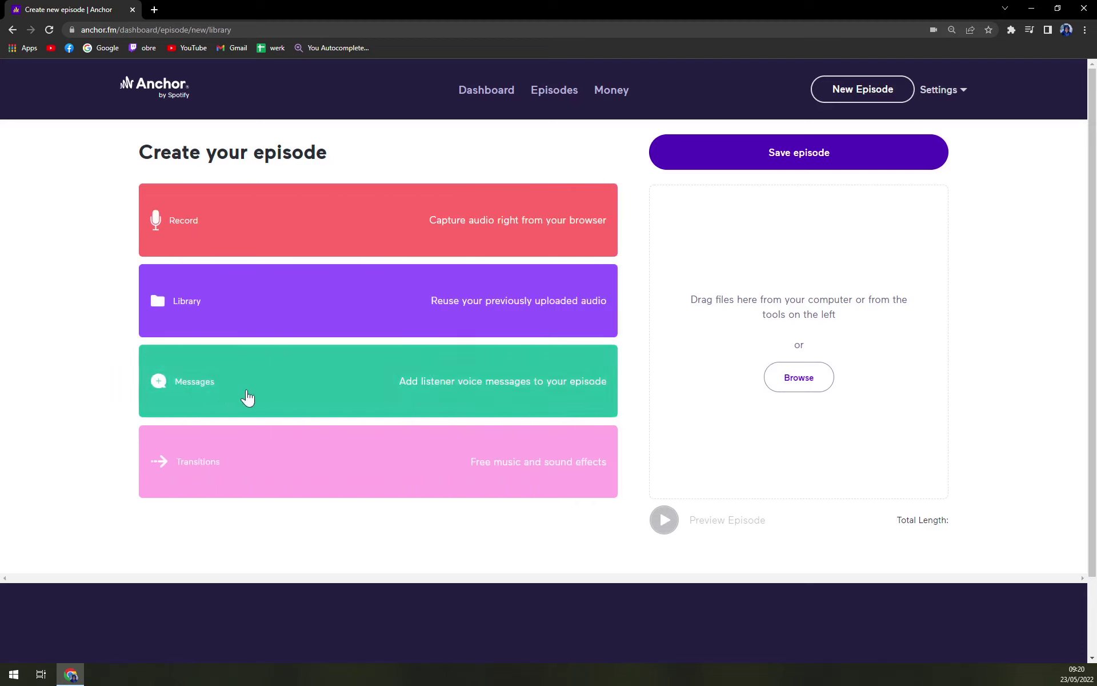
{"action": "left_click", "coordinate": [482, 405]}
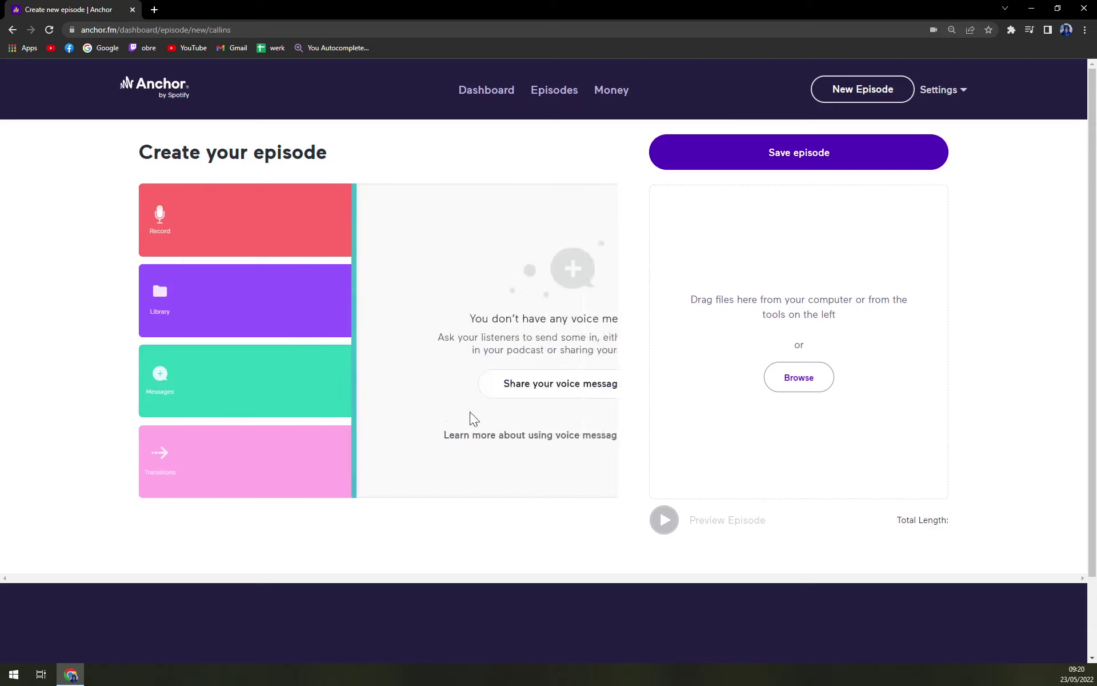
{"action": "left_click", "coordinate": [150, 323]}
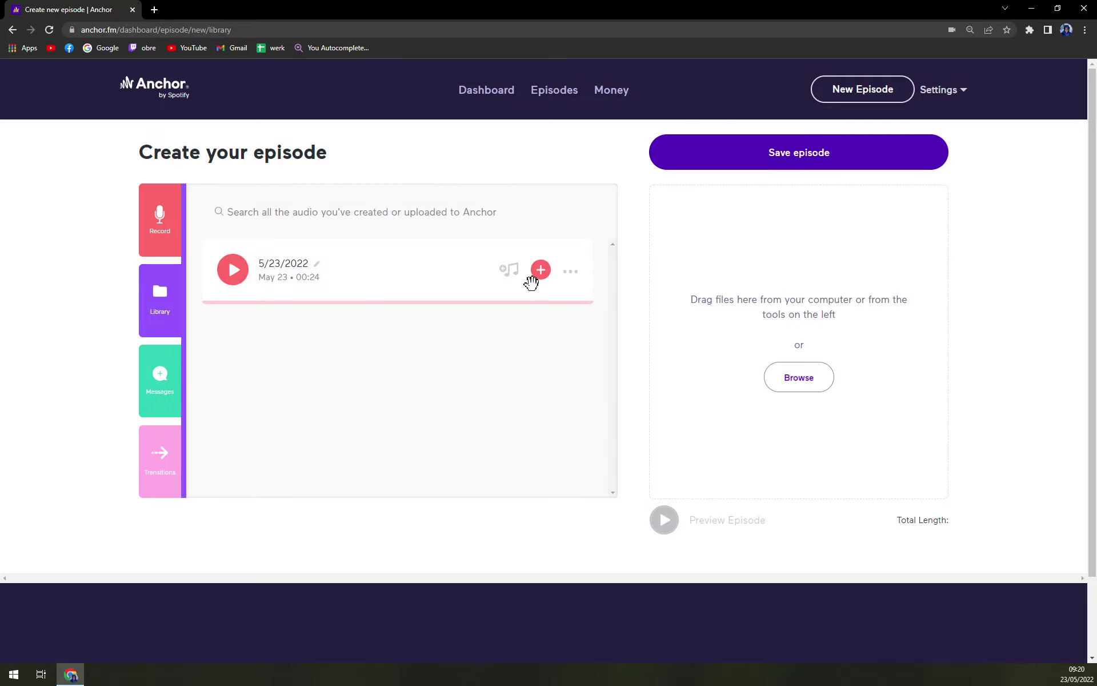
{"action": "left_click", "coordinate": [790, 372]}
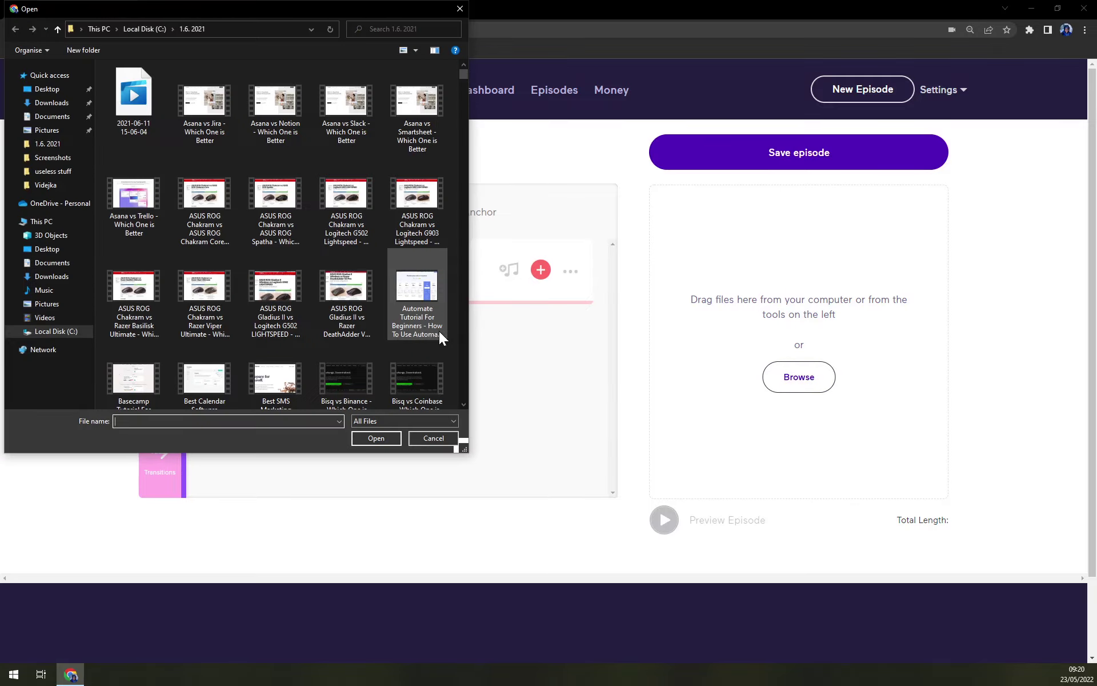
{"action": "scroll", "coordinate": [322, 230], "scroll_direction": "down", "scroll_amount": 1}
{"action": "scroll", "coordinate": [321, 230], "scroll_direction": "down", "scroll_amount": 15}
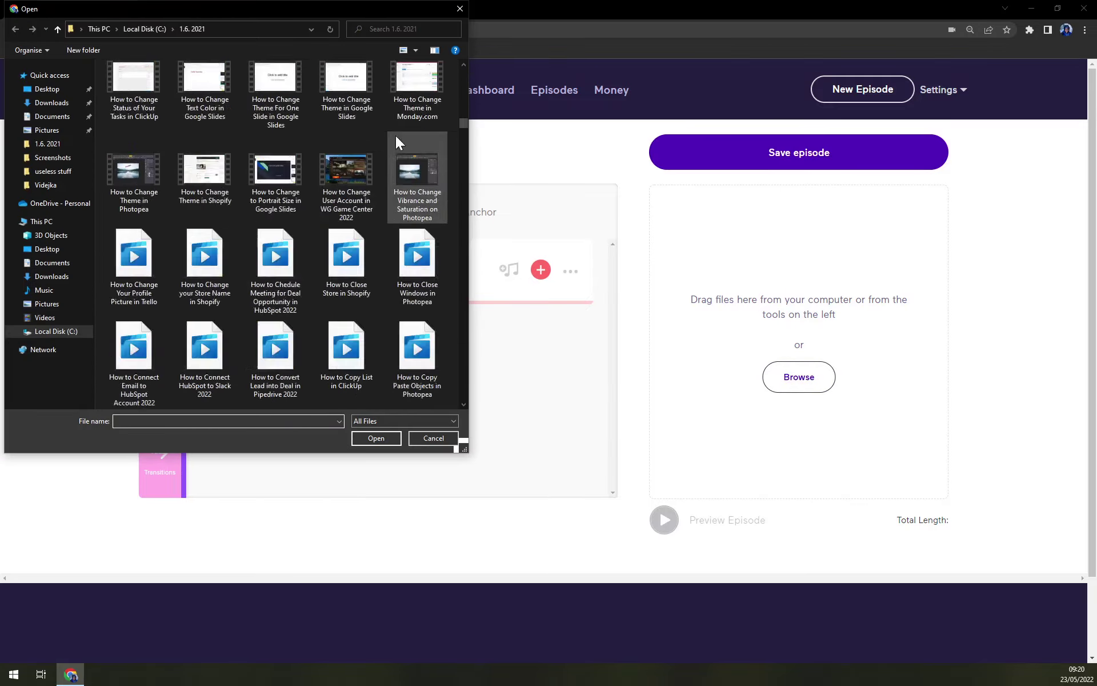
{"action": "scroll", "coordinate": [442, 82], "scroll_direction": "down", "scroll_amount": 15}
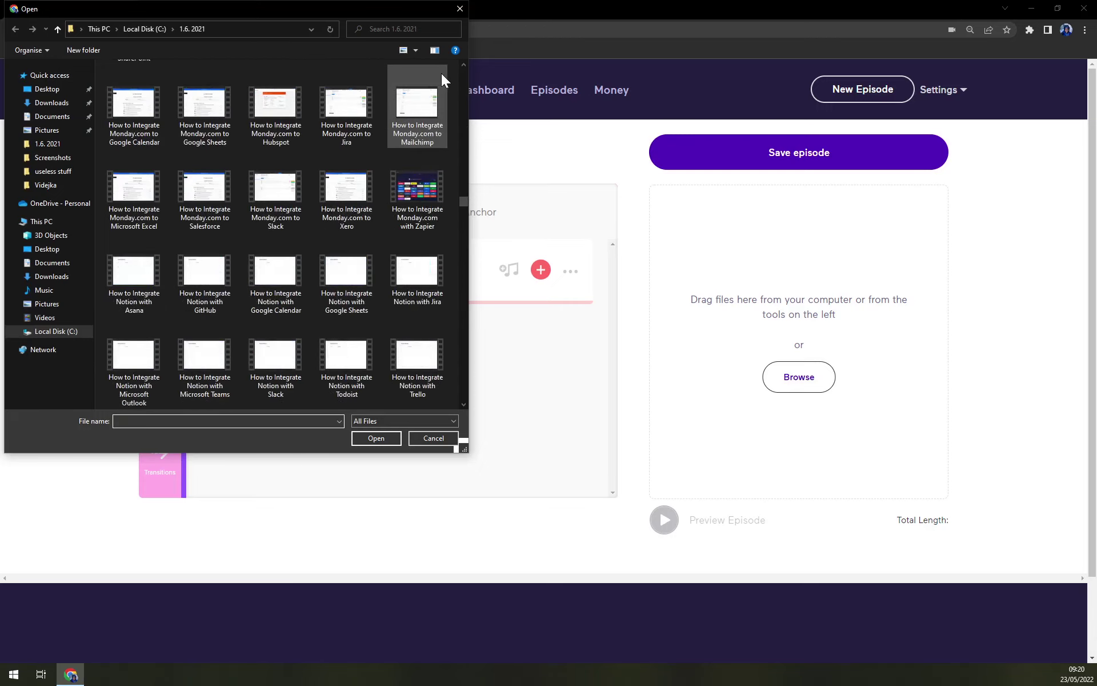
{"action": "left_click", "coordinate": [459, 12]}
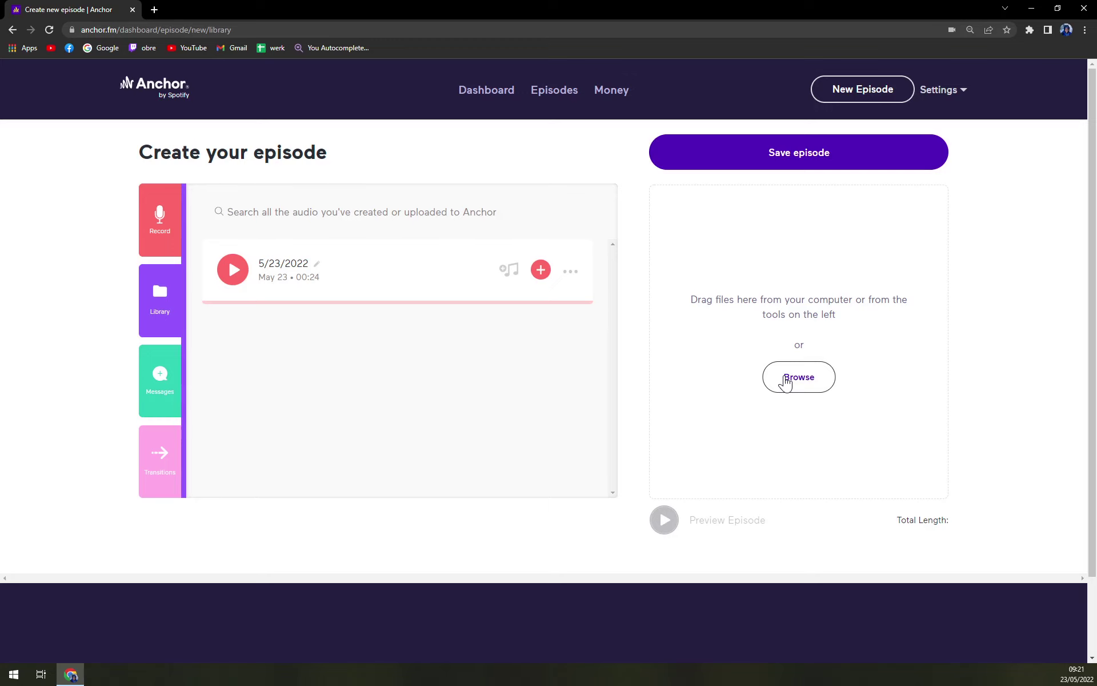
Save the episode, then reload the Episode options page
{"action": "left_click", "coordinate": [731, 168]}
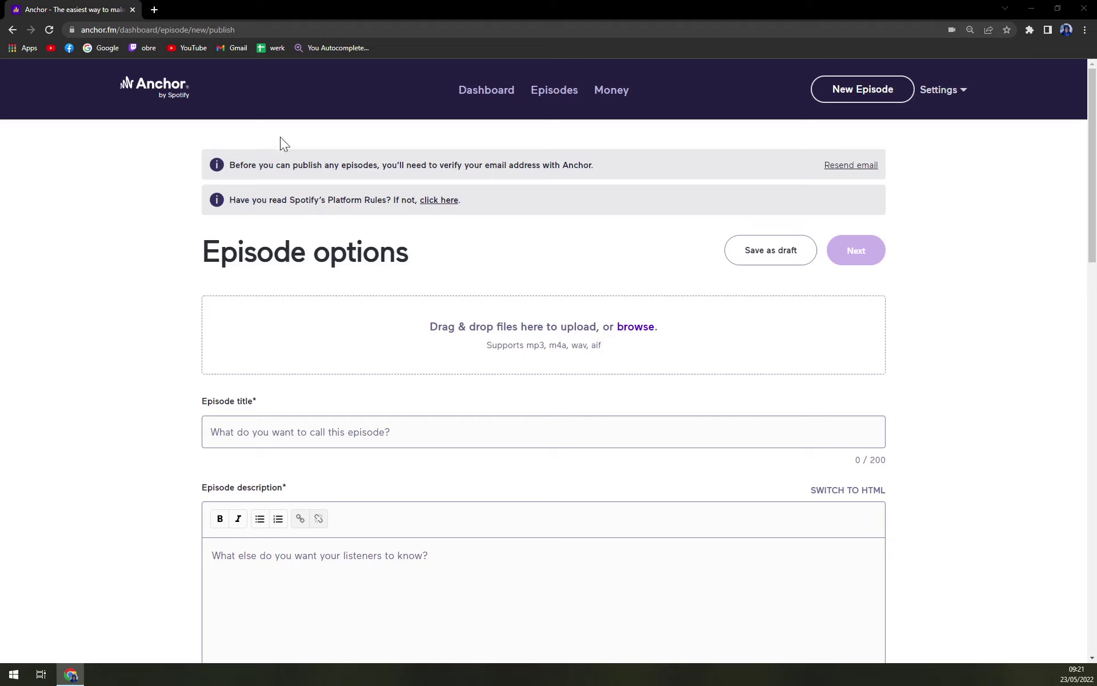
{"action": "left_click", "coordinate": [49, 30]}
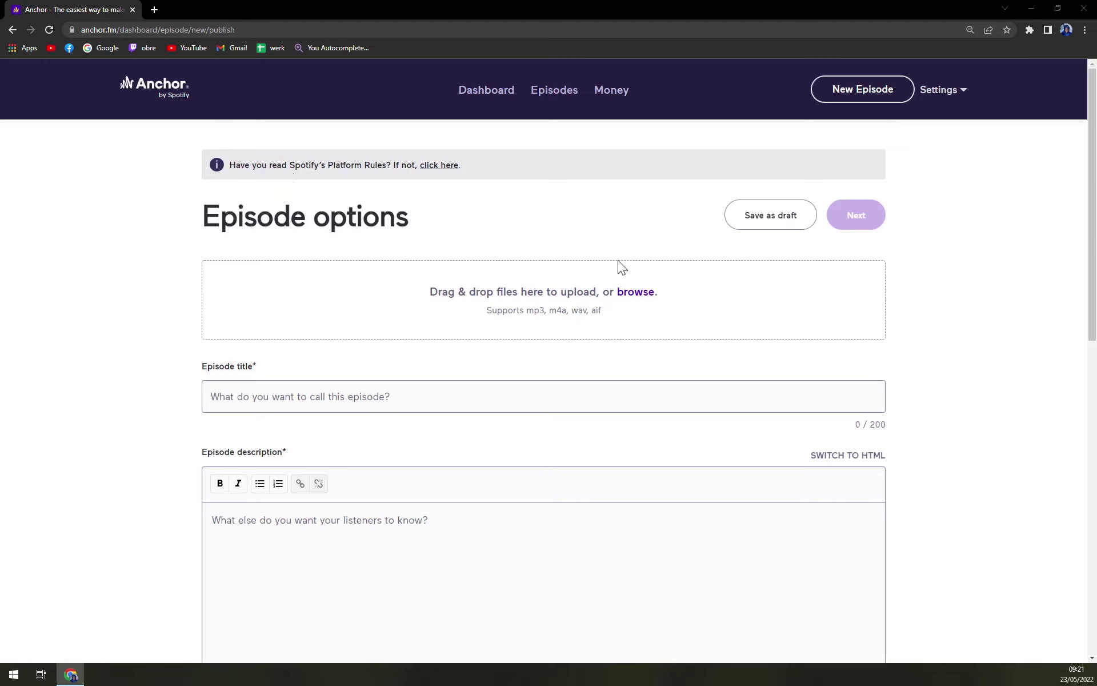
Skip the audio upload and enter title 'TEST' with description 'SADSADASSDA'
{"action": "left_click", "coordinate": [637, 294]}
{"action": "key", "text": "Escape"}
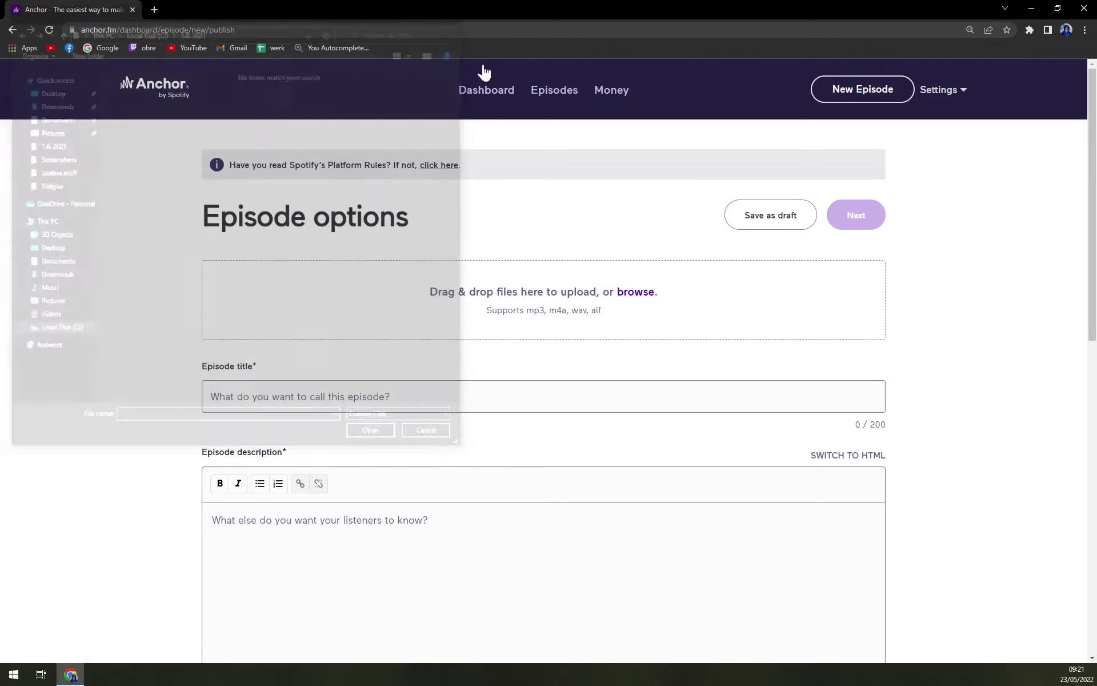
{"action": "left_click", "coordinate": [304, 394]}
{"action": "scroll", "coordinate": [304, 379], "scroll_direction": "down", "scroll_amount": 1}
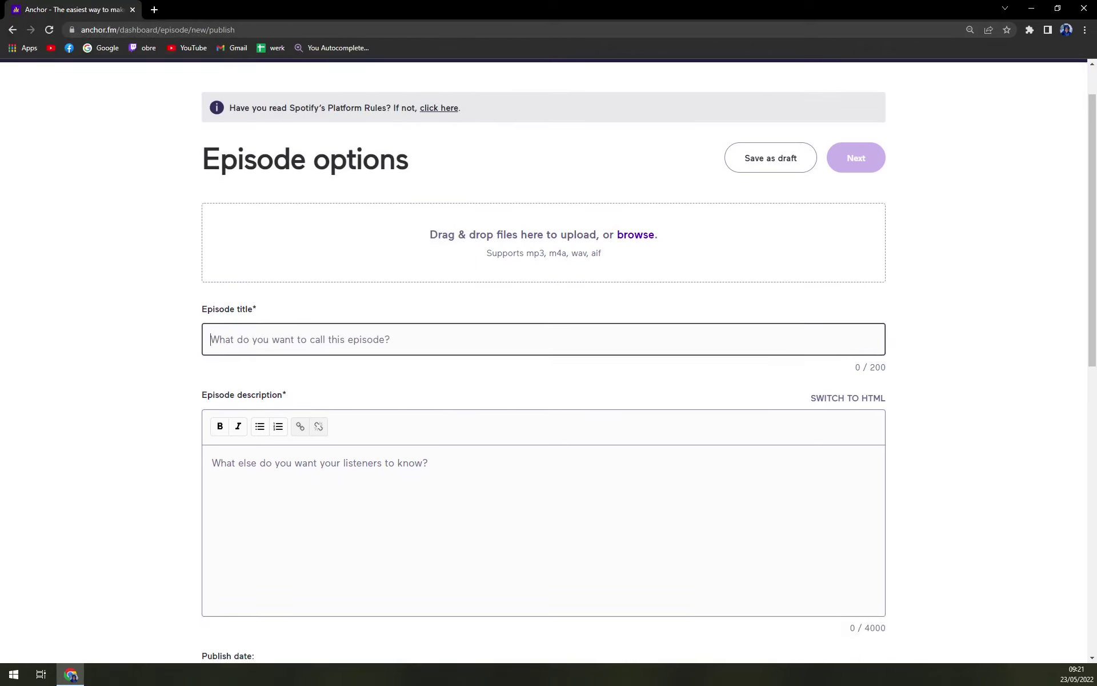
{"action": "type", "text": "TEST"}
{"action": "key", "text": "Tab"}
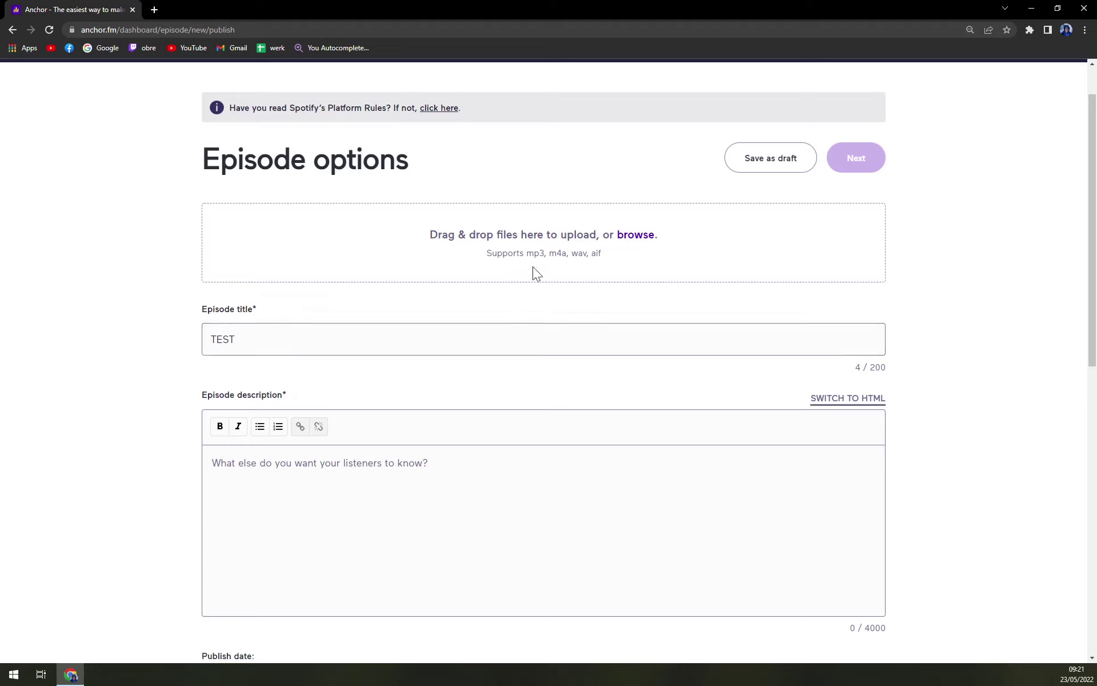
{"action": "scroll", "coordinate": [533, 272], "scroll_direction": "down", "scroll_amount": 3}
{"action": "key", "text": "Tab"}
{"action": "type", "text": "SADSADASSDA"}
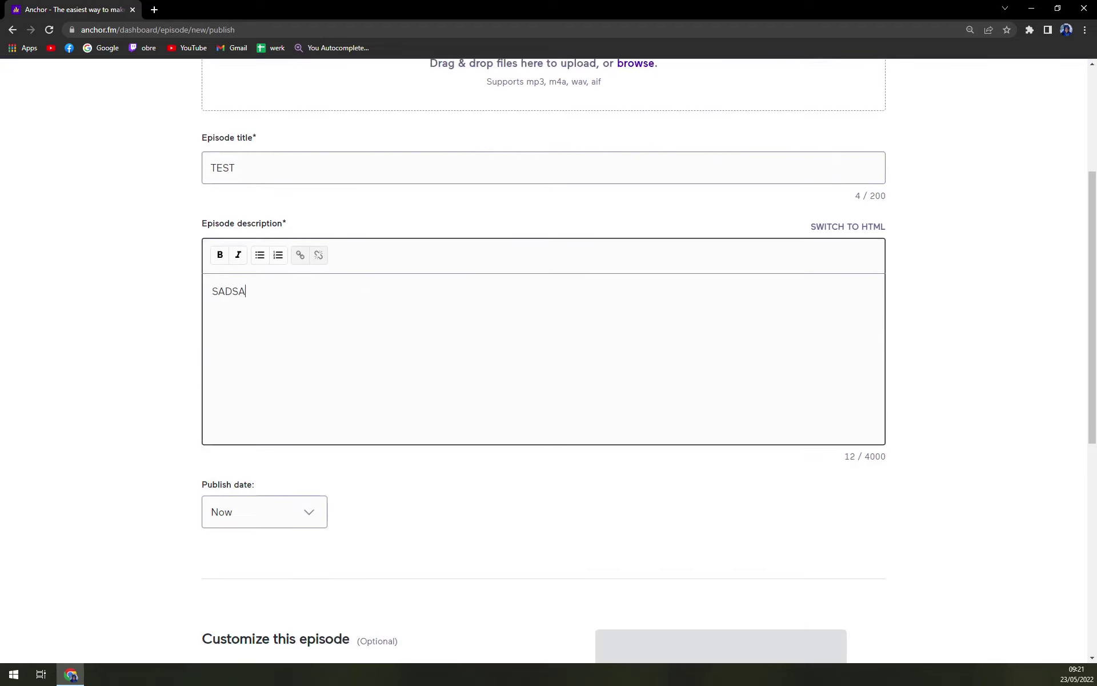
Schedule publishing for May 24, 2022, and set season and episode numbers to 1
{"action": "left_click", "coordinate": [312, 509]}
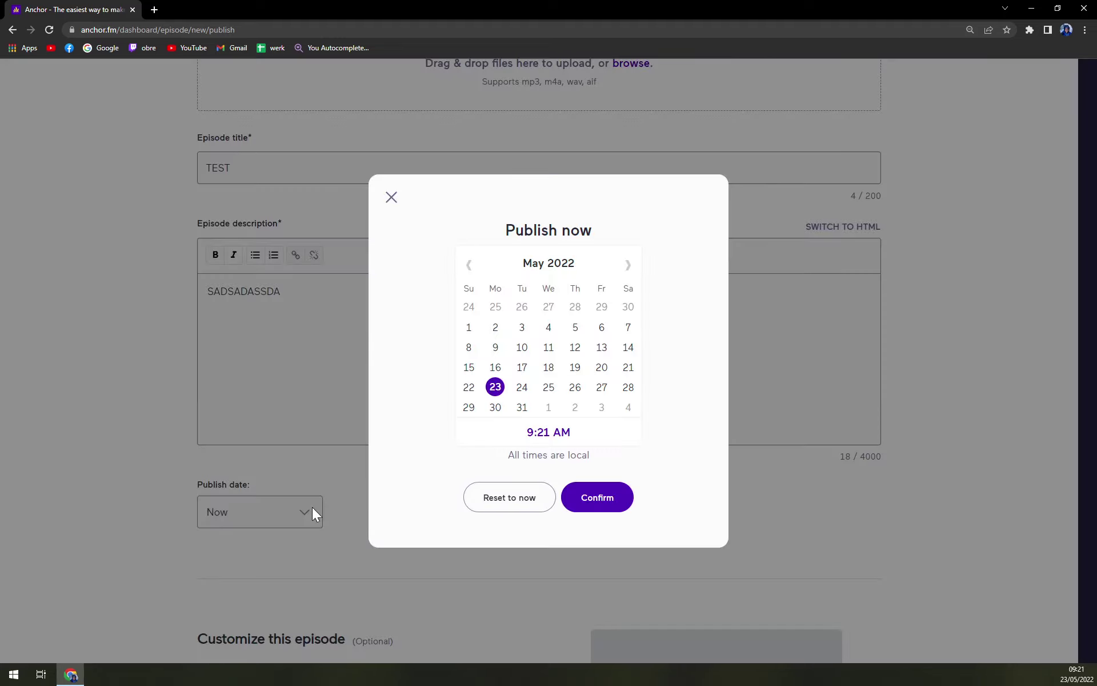
{"action": "left_click", "coordinate": [522, 387]}
{"action": "left_click", "coordinate": [593, 497]}
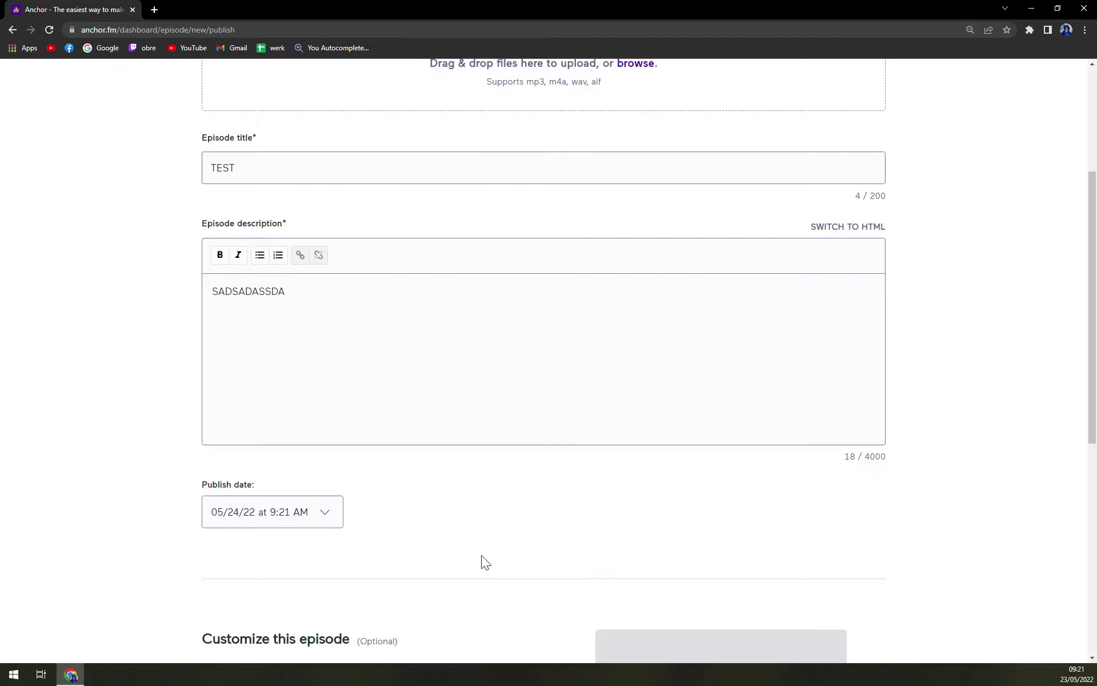
{"action": "scroll", "coordinate": [419, 495], "scroll_direction": "down", "scroll_amount": 7}
{"action": "left_click", "coordinate": [351, 291]}
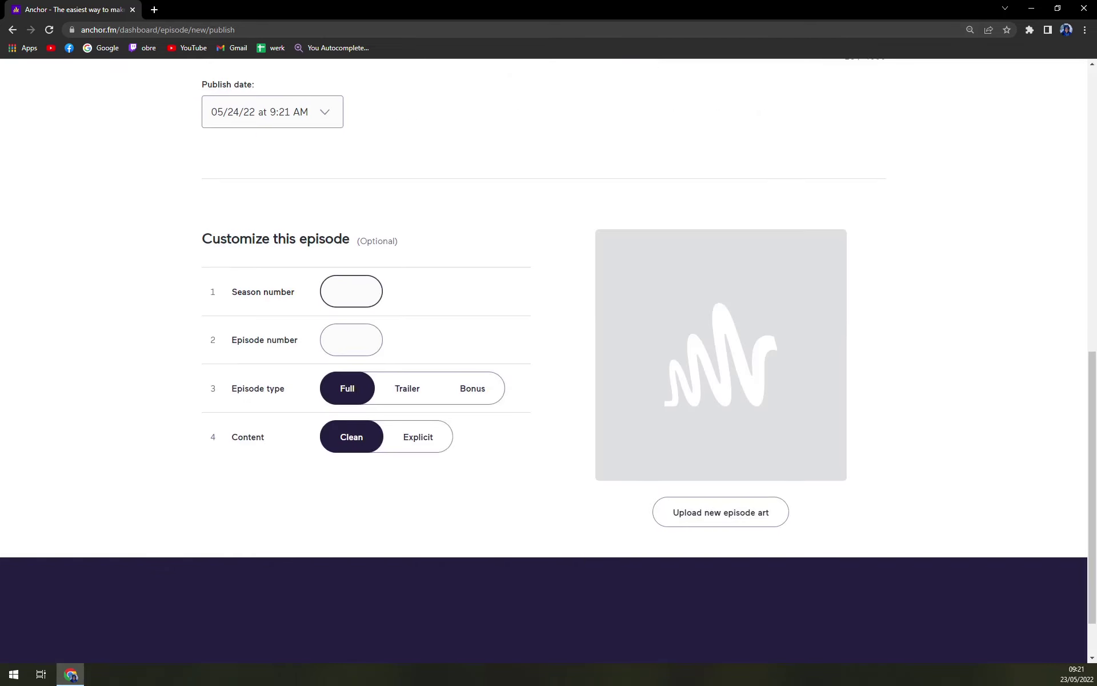
{"action": "type", "text": "1"}
{"action": "key", "text": "Tab"}
{"action": "key", "text": "Tab"}
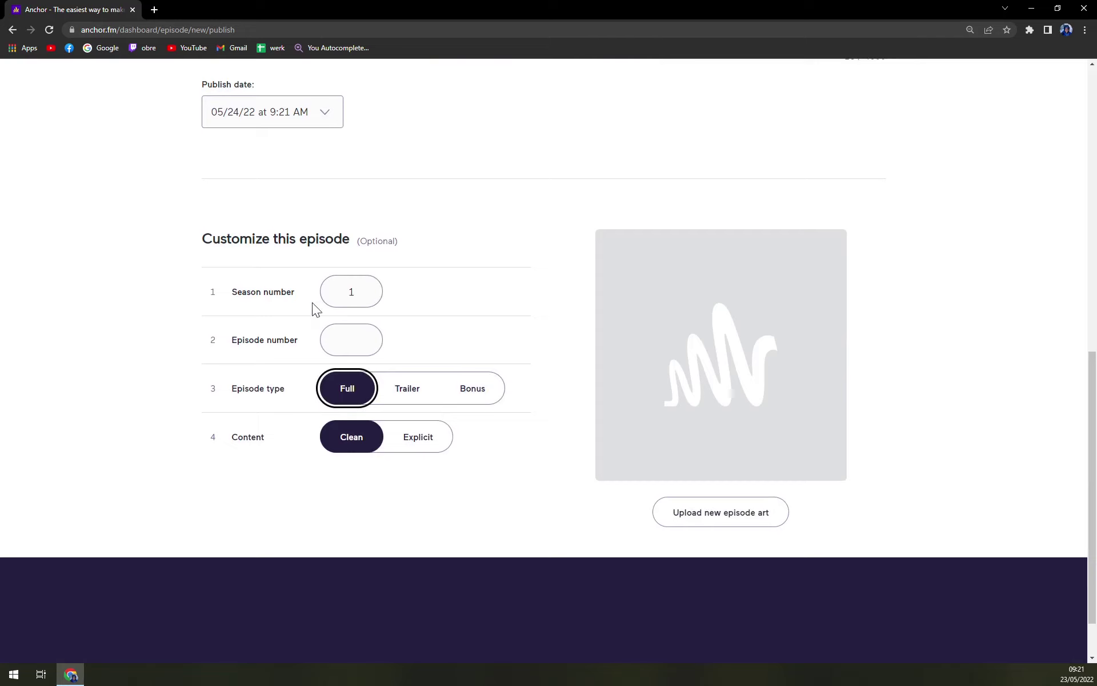
{"action": "key", "text": "shift+Tab"}
{"action": "type", "text": "1"}
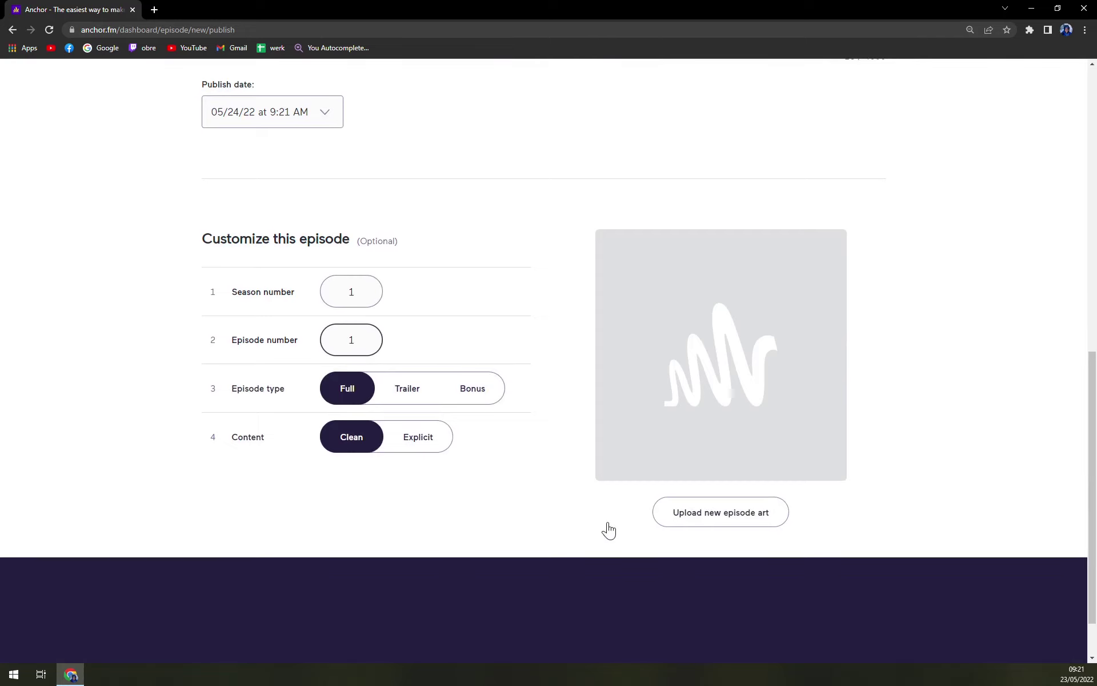
Browse the Screenshots folder for episode art, then cancel without choosing an image
{"action": "left_click", "coordinate": [663, 518]}
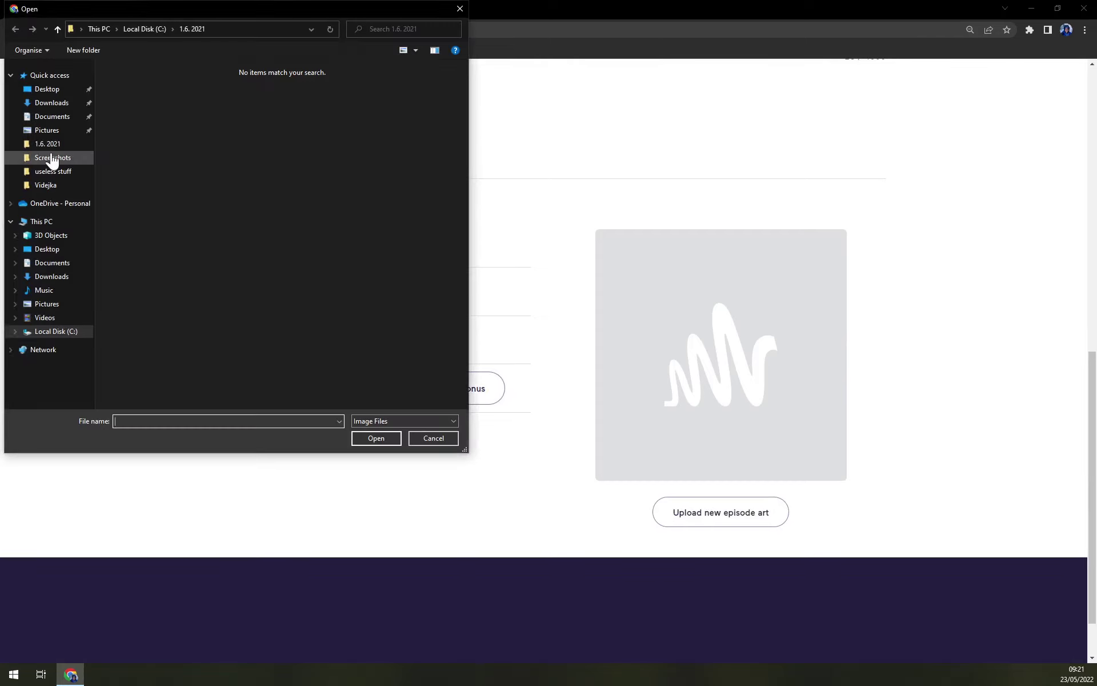
{"action": "left_click", "coordinate": [54, 159]}
{"action": "scroll", "coordinate": [284, 299], "scroll_direction": "down", "scroll_amount": 2}
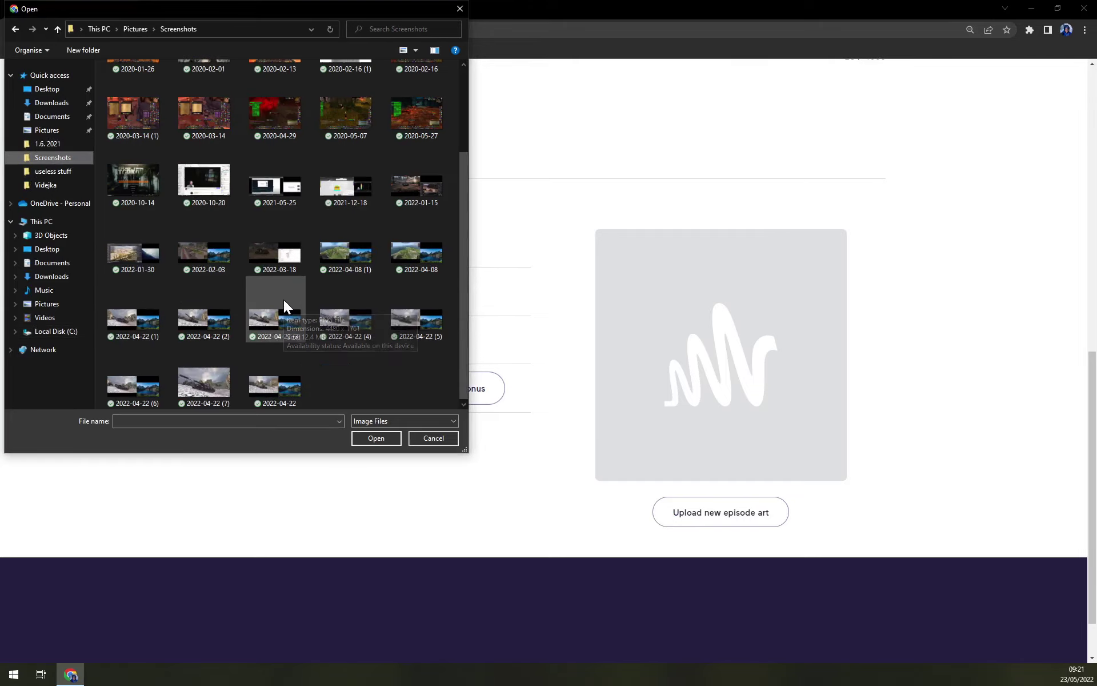
{"action": "scroll", "coordinate": [316, 243], "scroll_direction": "up", "scroll_amount": 2}
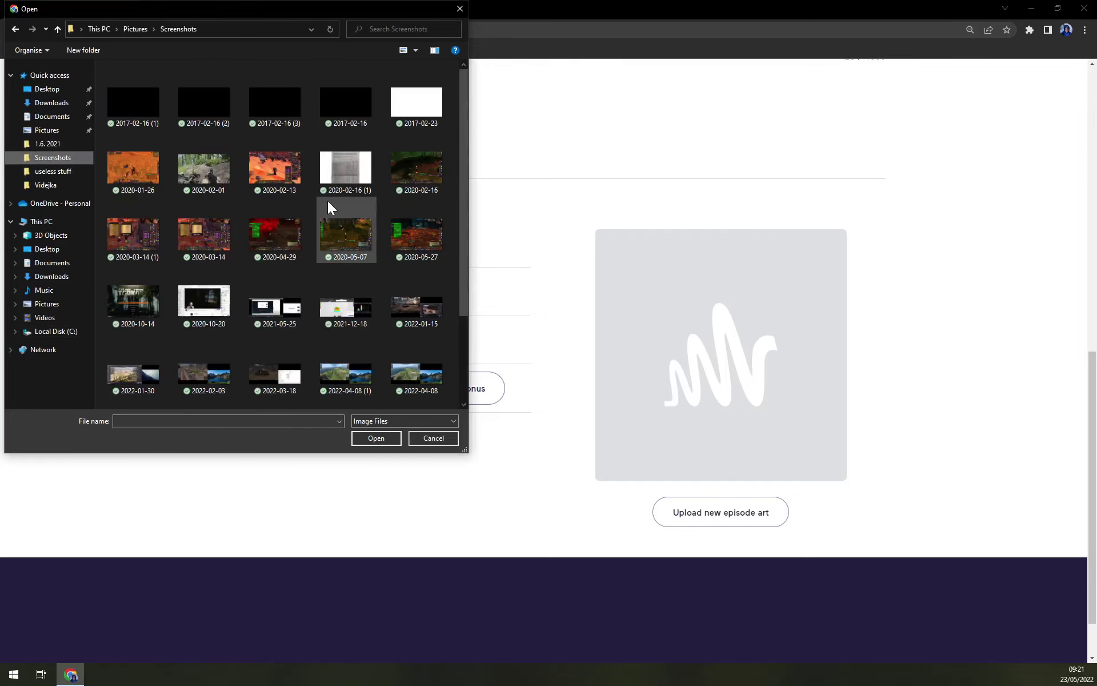
{"action": "left_click", "coordinate": [451, 12]}
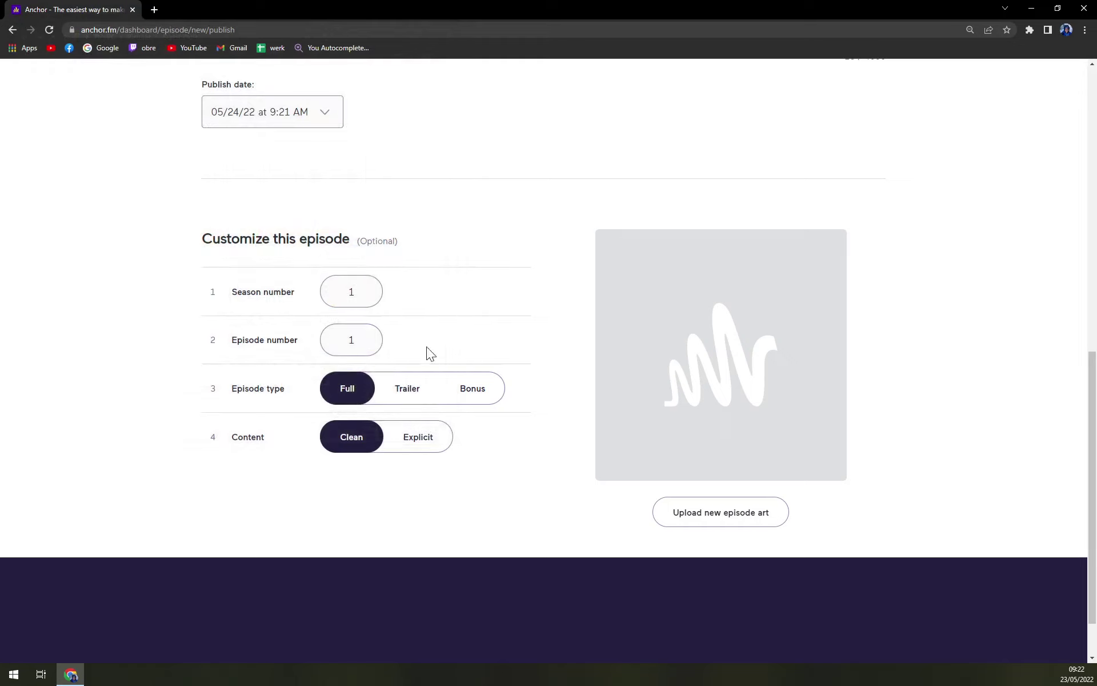
{"action": "scroll", "coordinate": [433, 345], "scroll_direction": "up", "scroll_amount": 9}
{"action": "scroll", "coordinate": [423, 359], "scroll_direction": "up", "scroll_amount": 2}
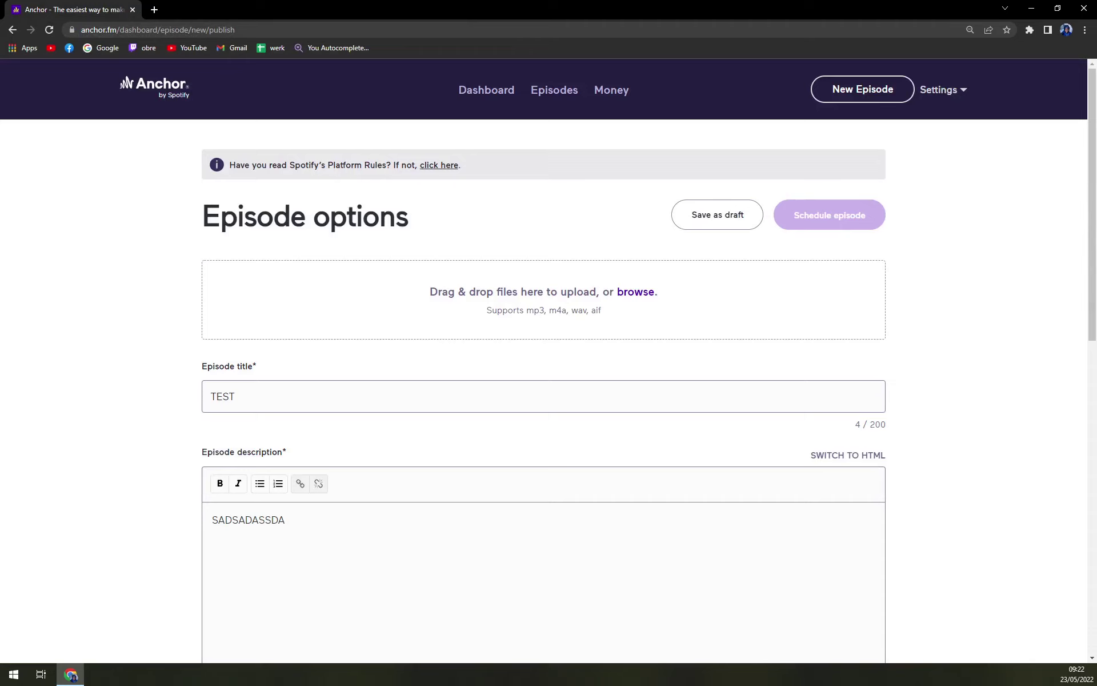
Try picking an audio file to upload, then cancel the file chooser
{"action": "left_click_drag", "start_coordinate": [509, 310], "coordinate": [580, 310]}
{"action": "left_click", "coordinate": [637, 308]}
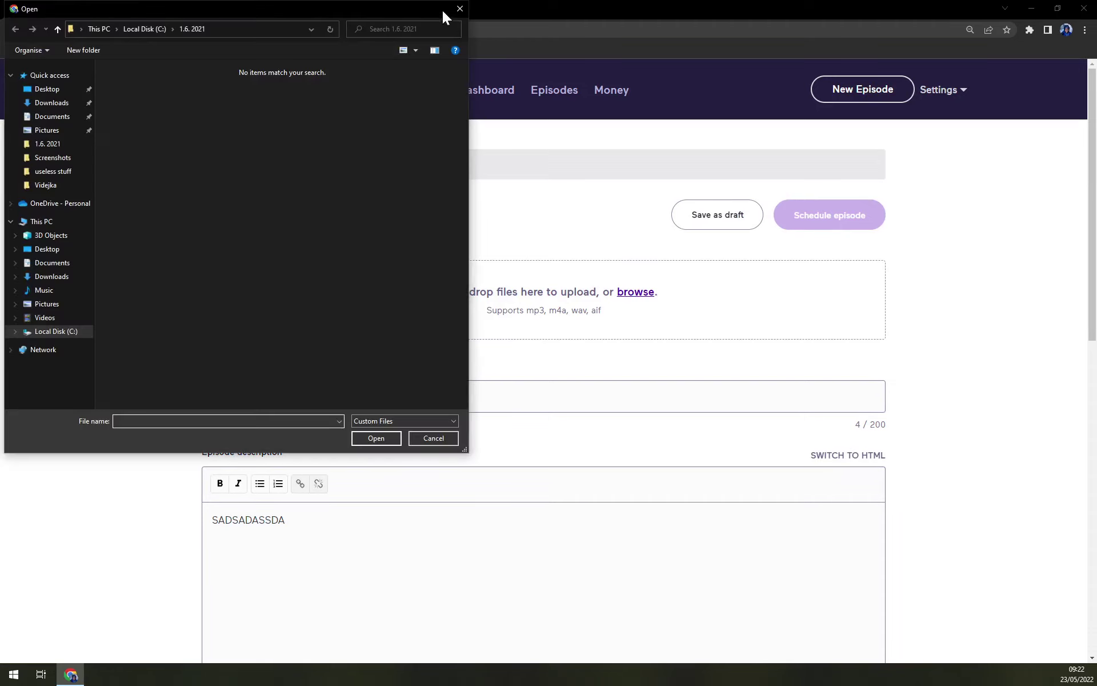
{"action": "left_click", "coordinate": [458, 9]}
{"action": "scroll", "coordinate": [536, 341], "scroll_direction": "down", "scroll_amount": 10}
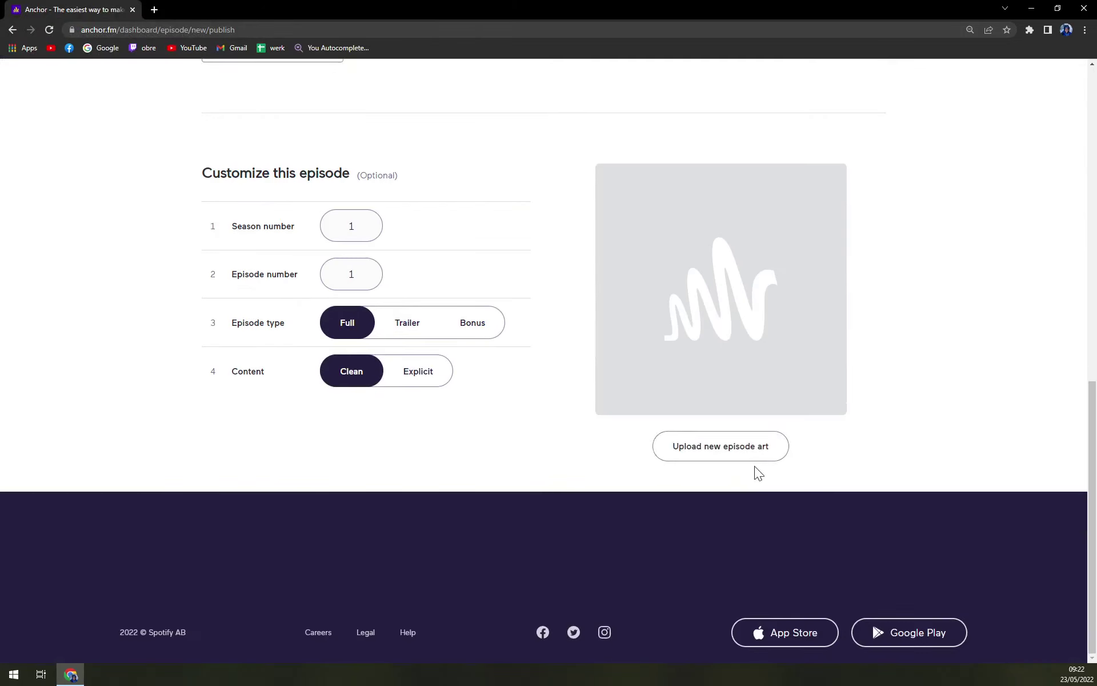
{"action": "scroll", "coordinate": [777, 635], "scroll_direction": "up", "scroll_amount": 5}
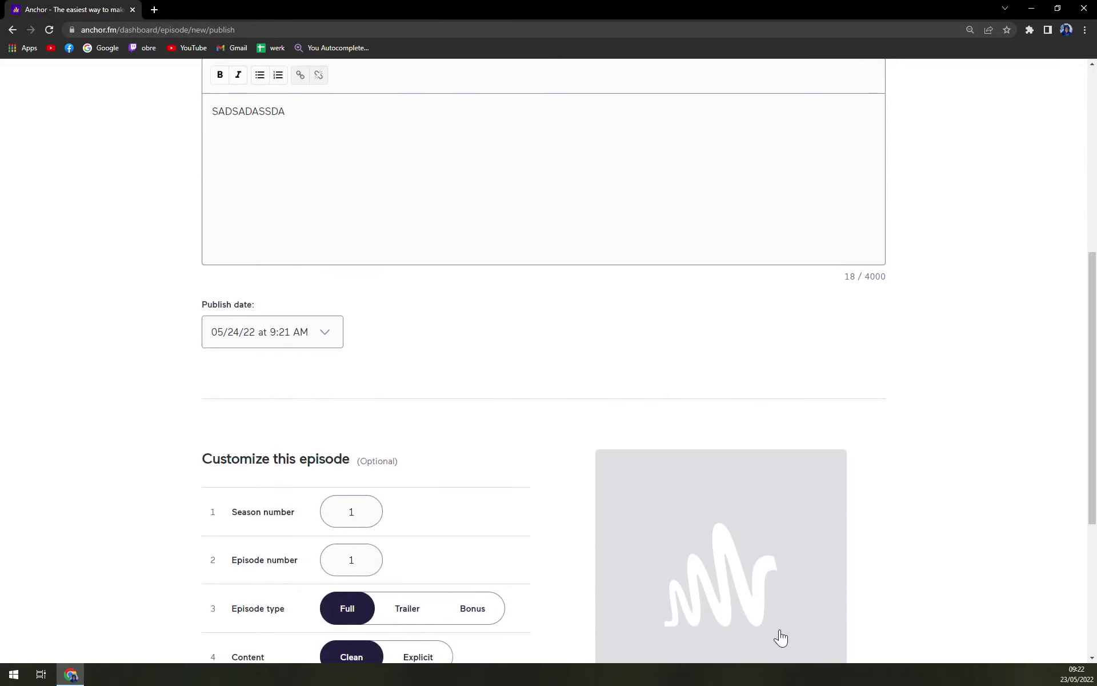
{"action": "scroll", "coordinate": [781, 637], "scroll_direction": "up", "scroll_amount": 6}
Save episode TEST as a draft and start adding audio to it
{"action": "left_click", "coordinate": [730, 216]}
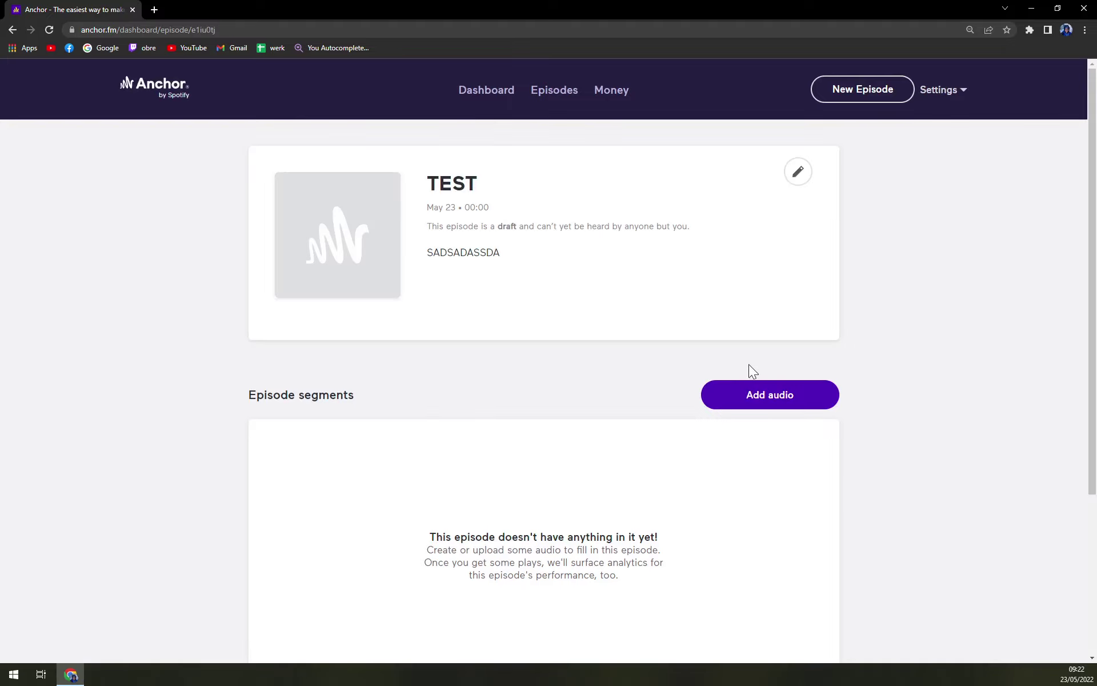
{"action": "scroll", "coordinate": [521, 372], "scroll_direction": "down", "scroll_amount": 4}
{"action": "left_click", "coordinate": [769, 169]}
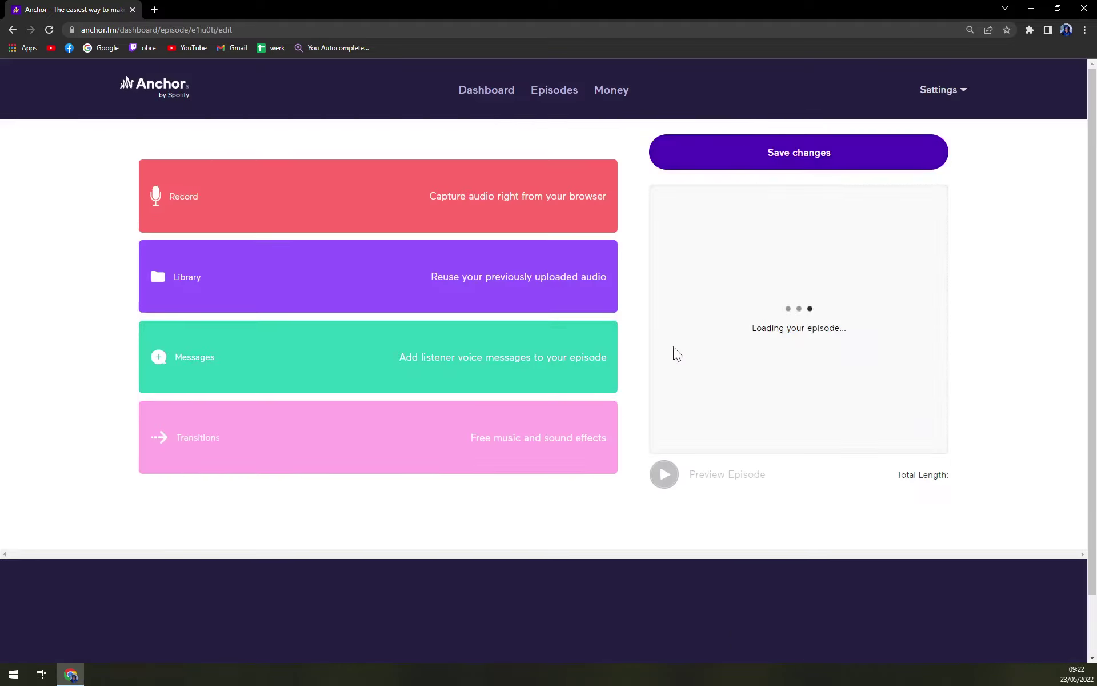
From the Library panel, add the 5/23/2022 recording to TEST and save the changes
{"action": "left_click", "coordinate": [377, 228]}
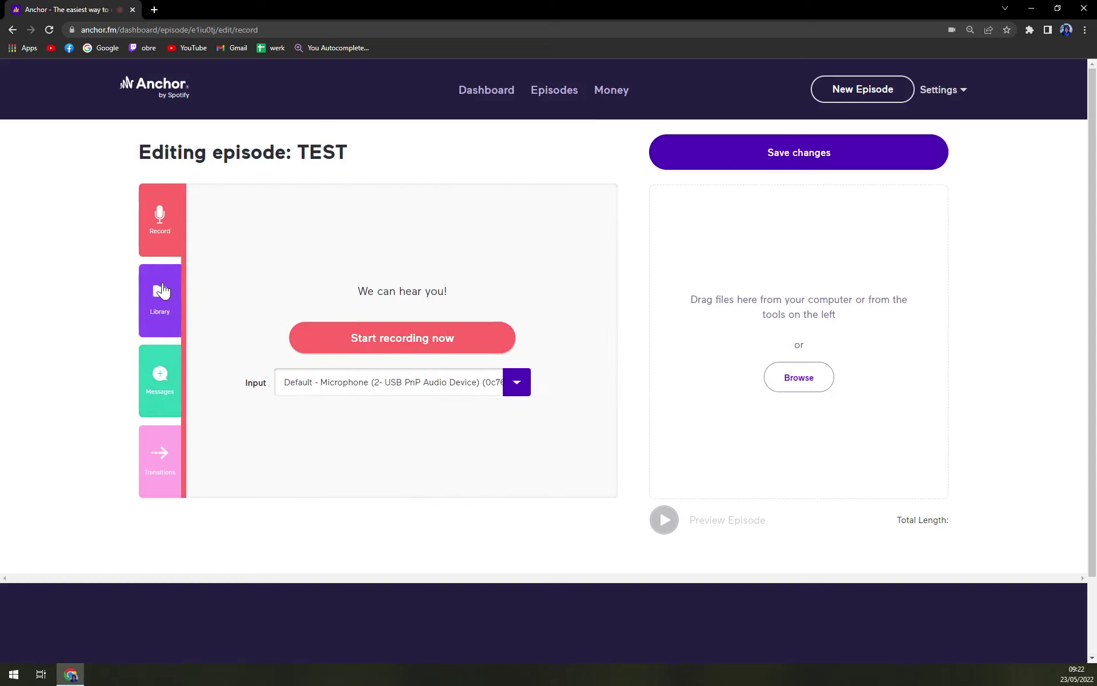
{"action": "left_click", "coordinate": [162, 290]}
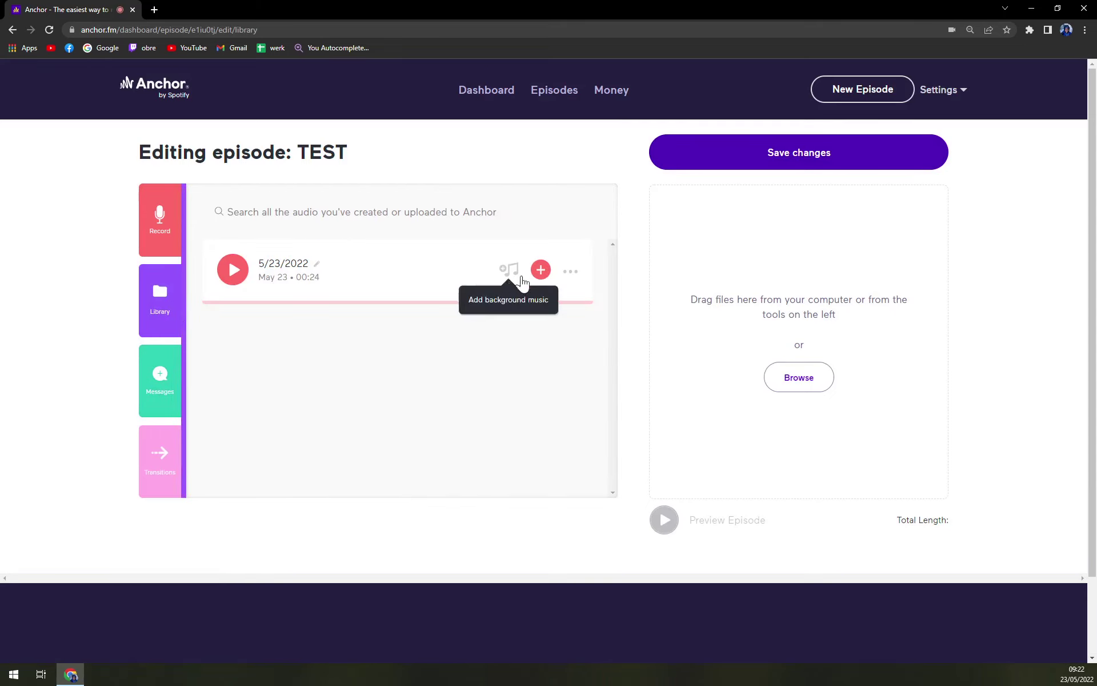
{"action": "left_click", "coordinate": [541, 270]}
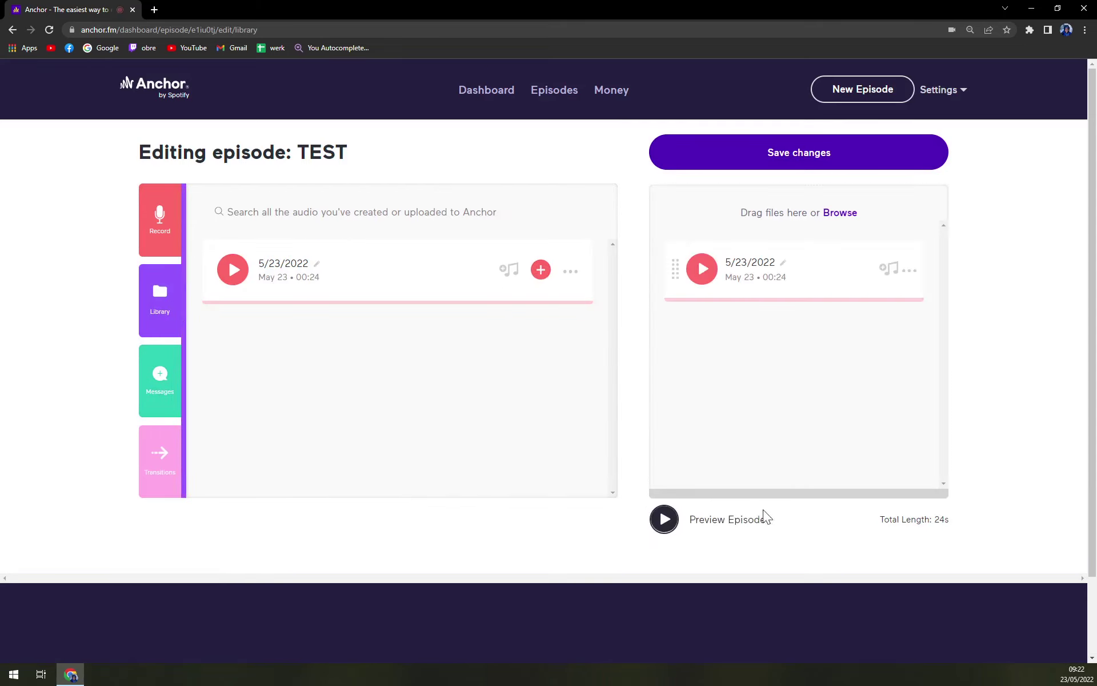
{"action": "left_click", "coordinate": [817, 171]}
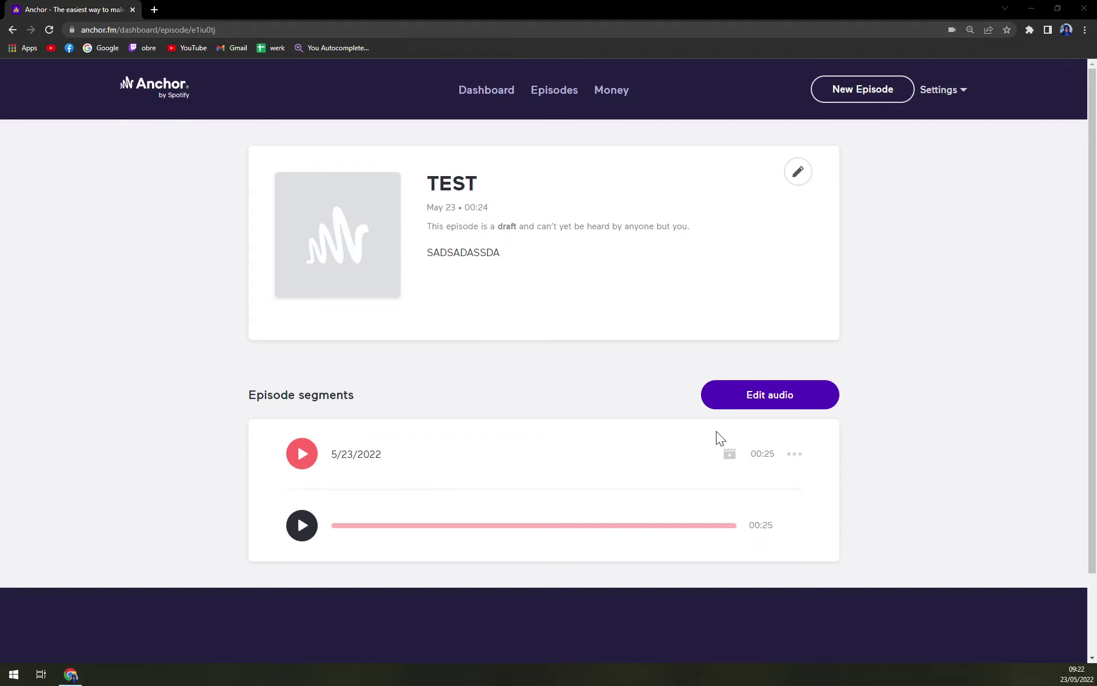
Open Episode options for TEST using the pencil icon on its episode card
{"action": "left_click", "coordinate": [400, 216]}
{"action": "left_click", "coordinate": [794, 173]}
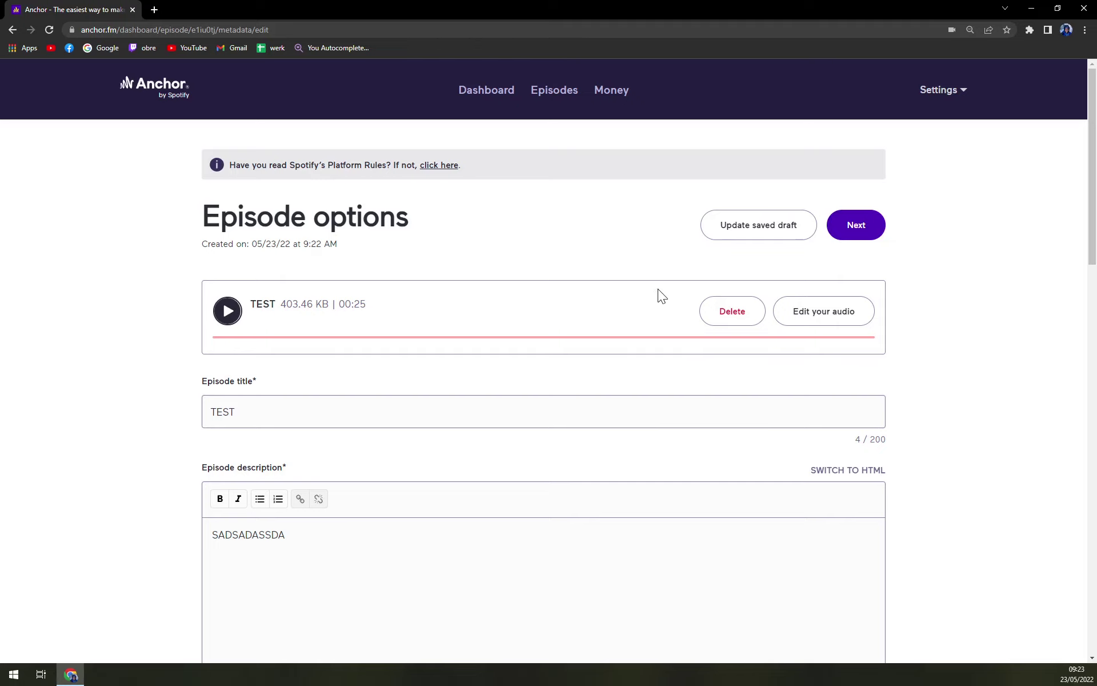
Try setting up paid subscriptions under Money, dismiss the warning, and return to the dashboard
{"action": "left_click", "coordinate": [563, 97]}
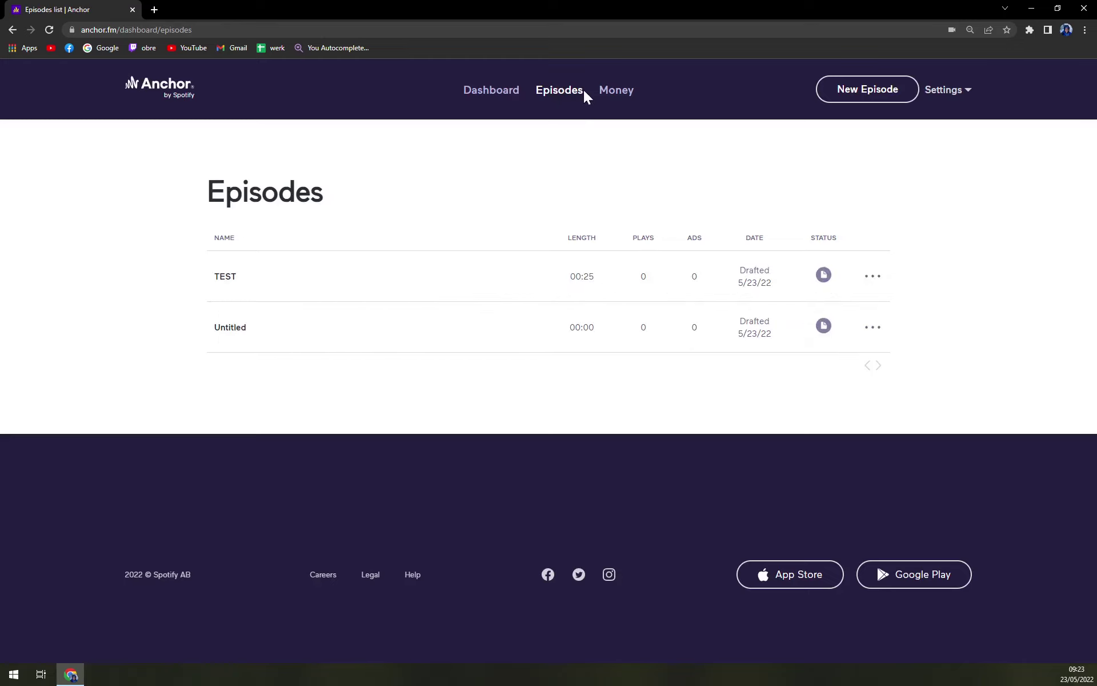
{"action": "left_click", "coordinate": [628, 95]}
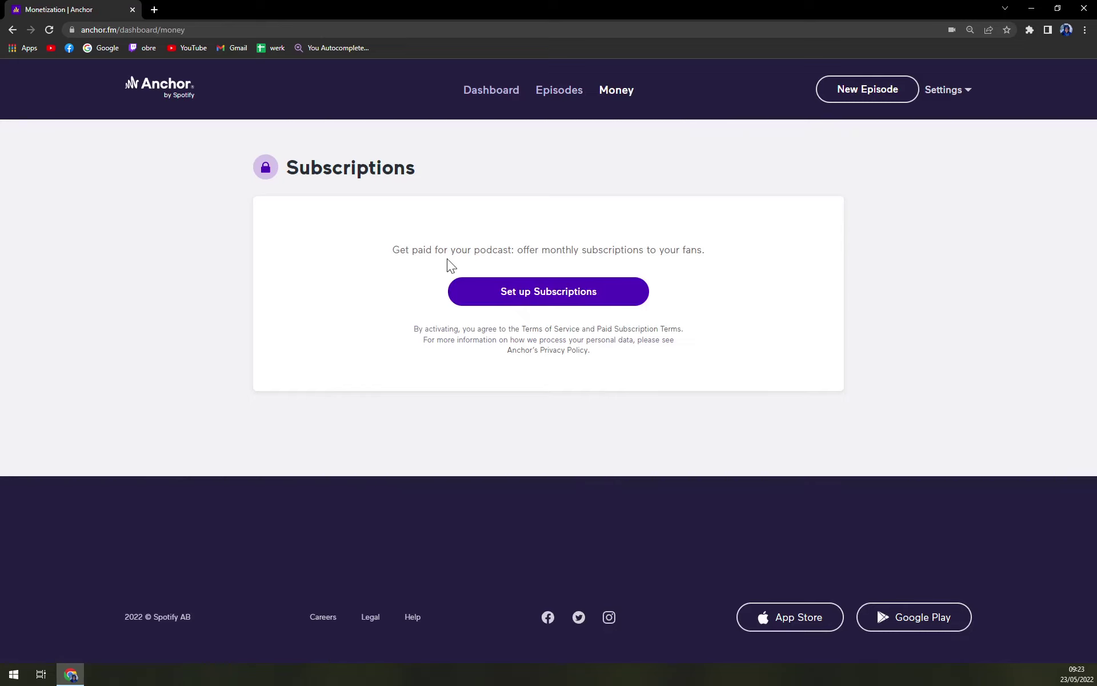
{"action": "left_click", "coordinate": [544, 298]}
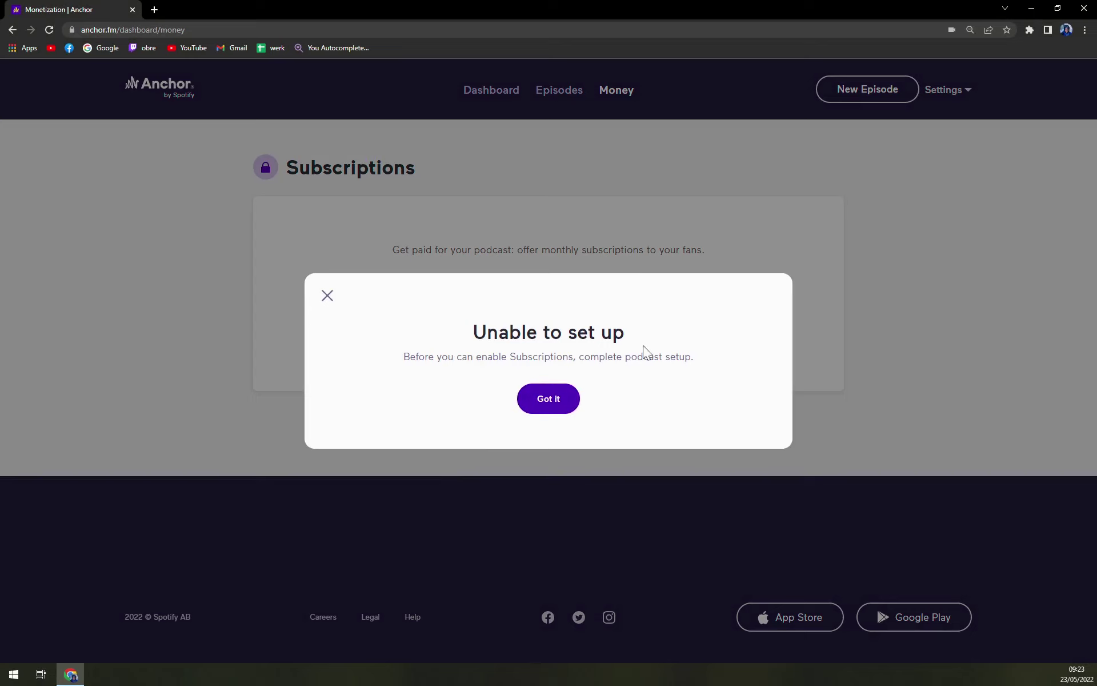
{"action": "left_click", "coordinate": [558, 395]}
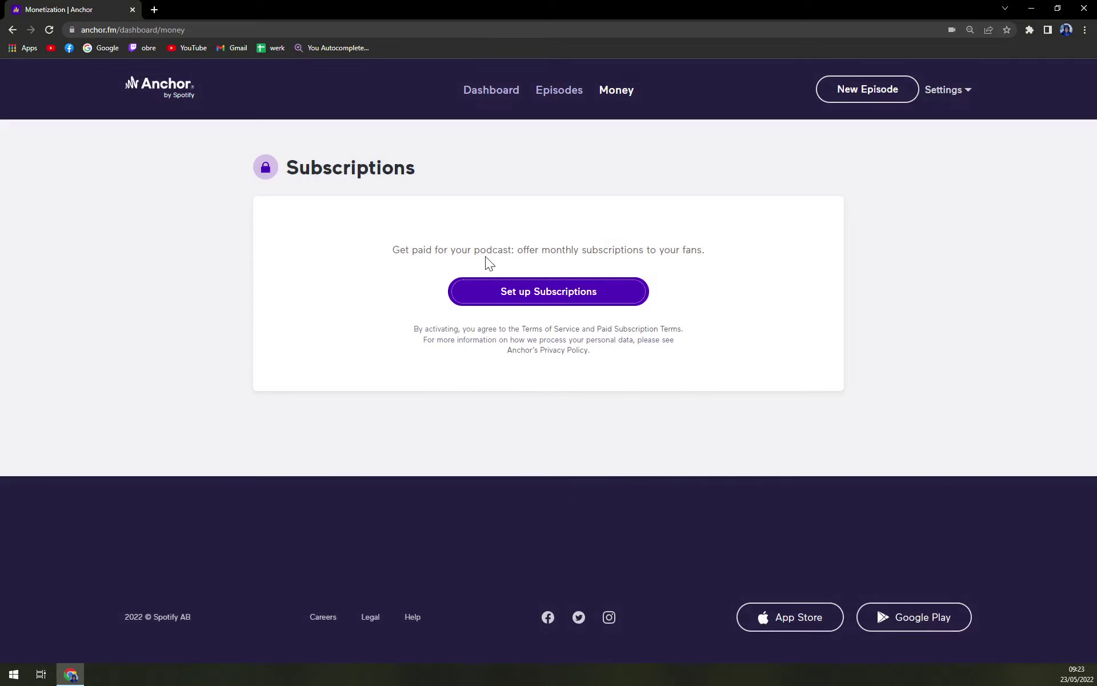
{"action": "left_click", "coordinate": [542, 90]}
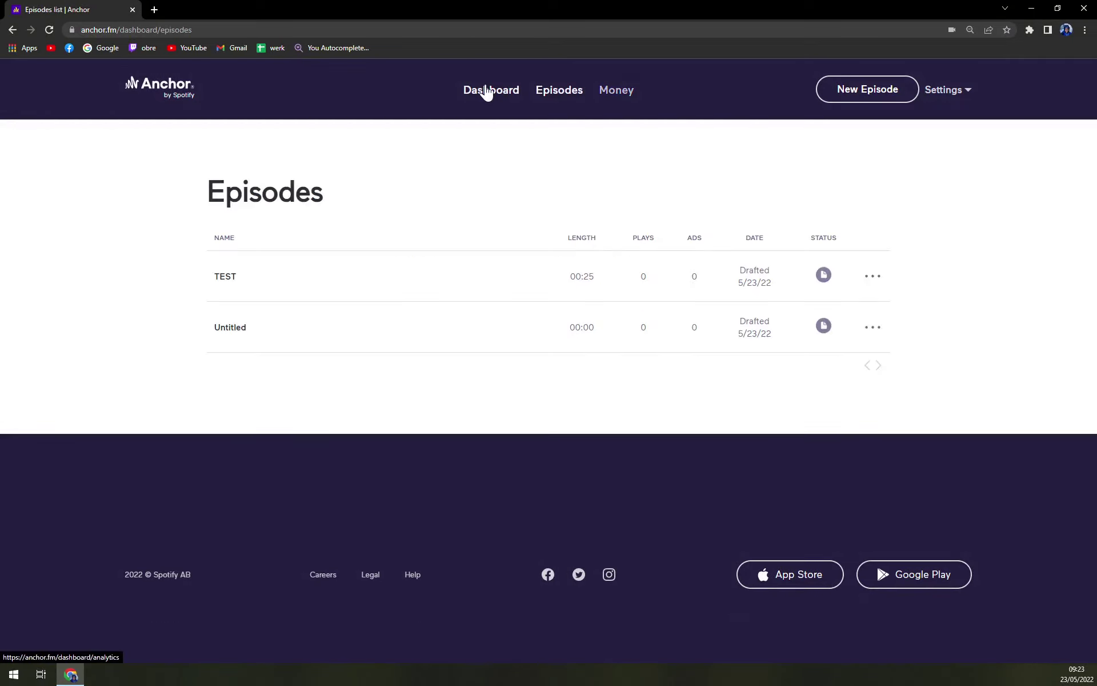
{"action": "left_click", "coordinate": [192, 96]}
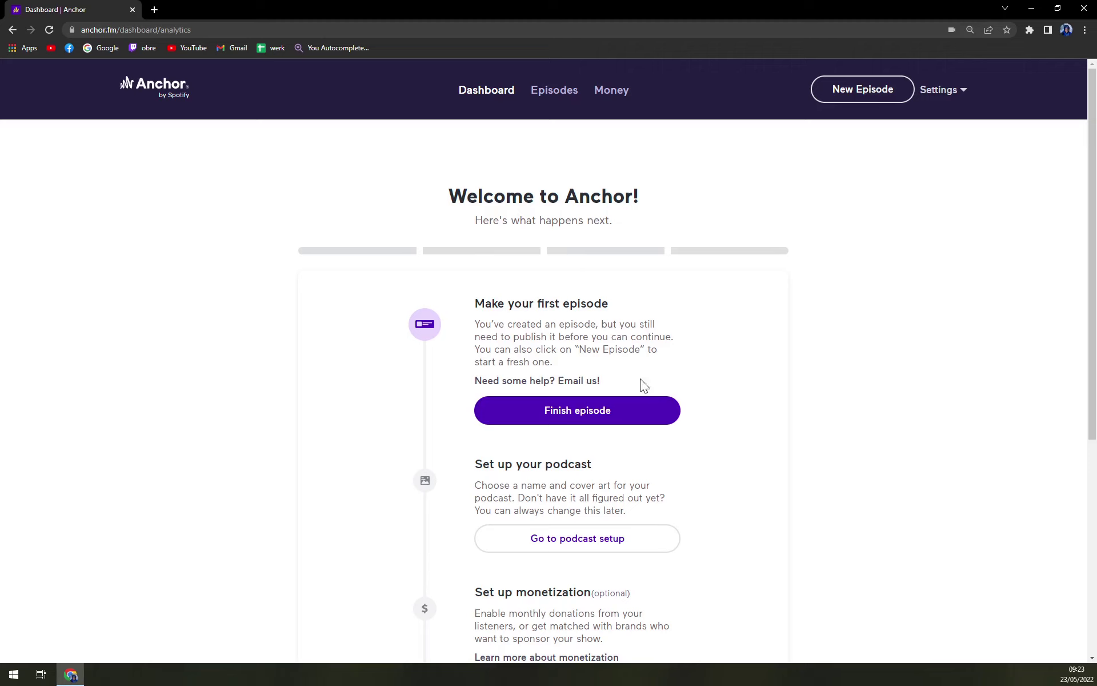
Reopen the unfinished TEST draft episode and edit its details
{"action": "scroll", "coordinate": [743, 434], "scroll_direction": "down", "scroll_amount": 2}
{"action": "left_click", "coordinate": [588, 297]}
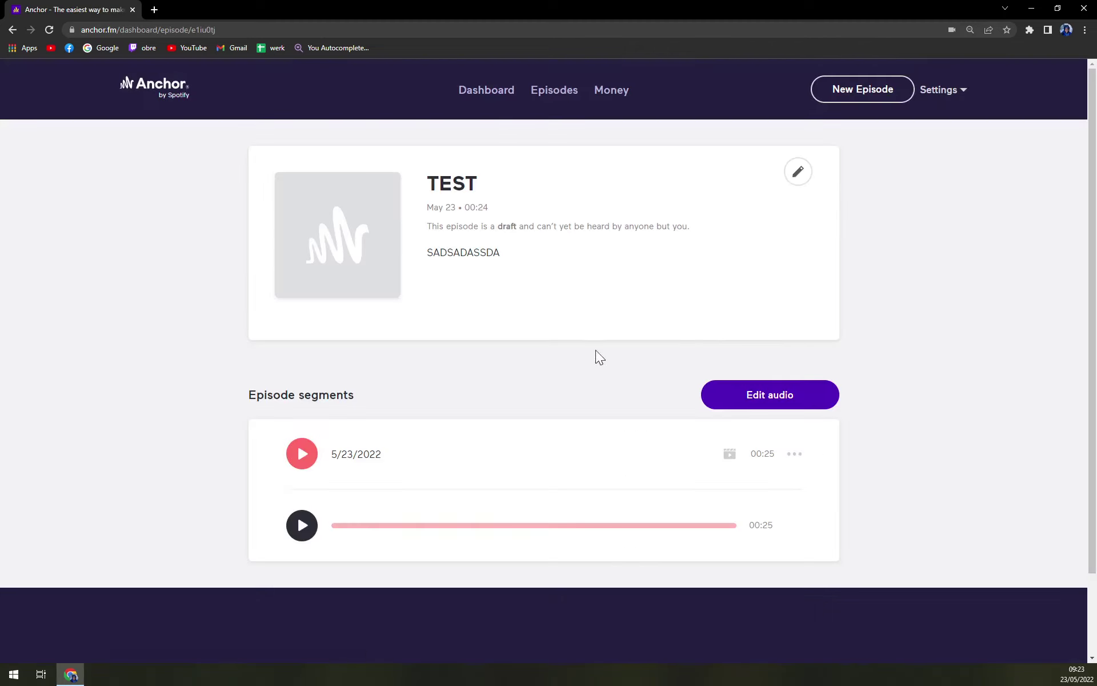
{"action": "scroll", "coordinate": [806, 303], "scroll_direction": "down", "scroll_amount": 2}
{"action": "scroll", "coordinate": [809, 342], "scroll_direction": "up", "scroll_amount": 2}
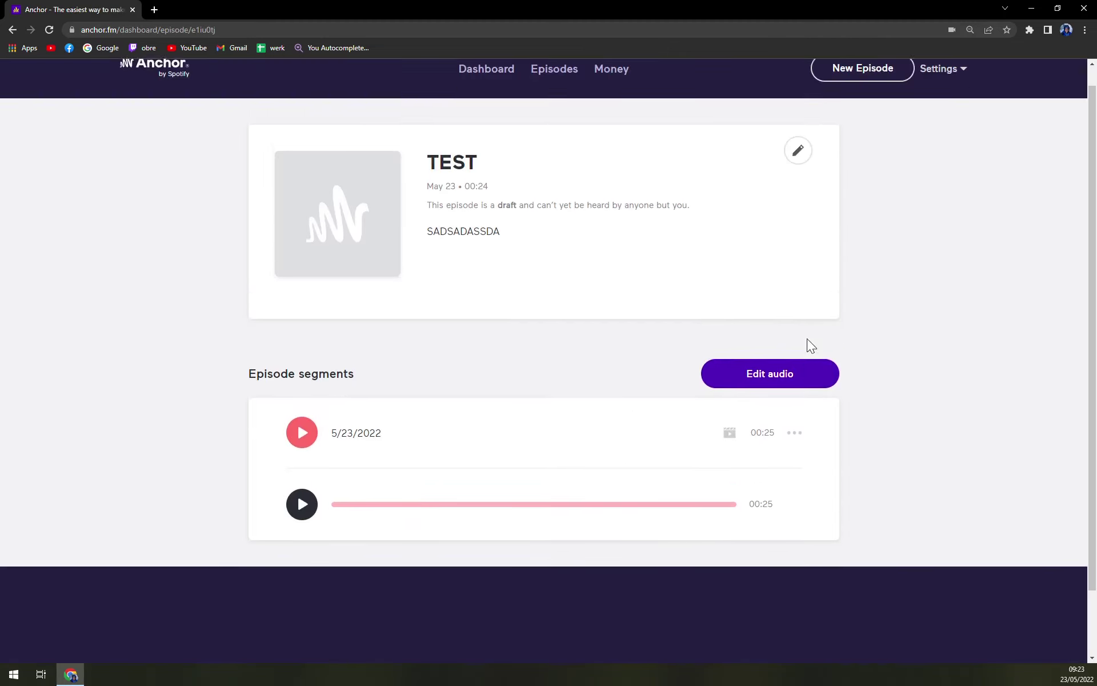
{"action": "left_click", "coordinate": [806, 175]}
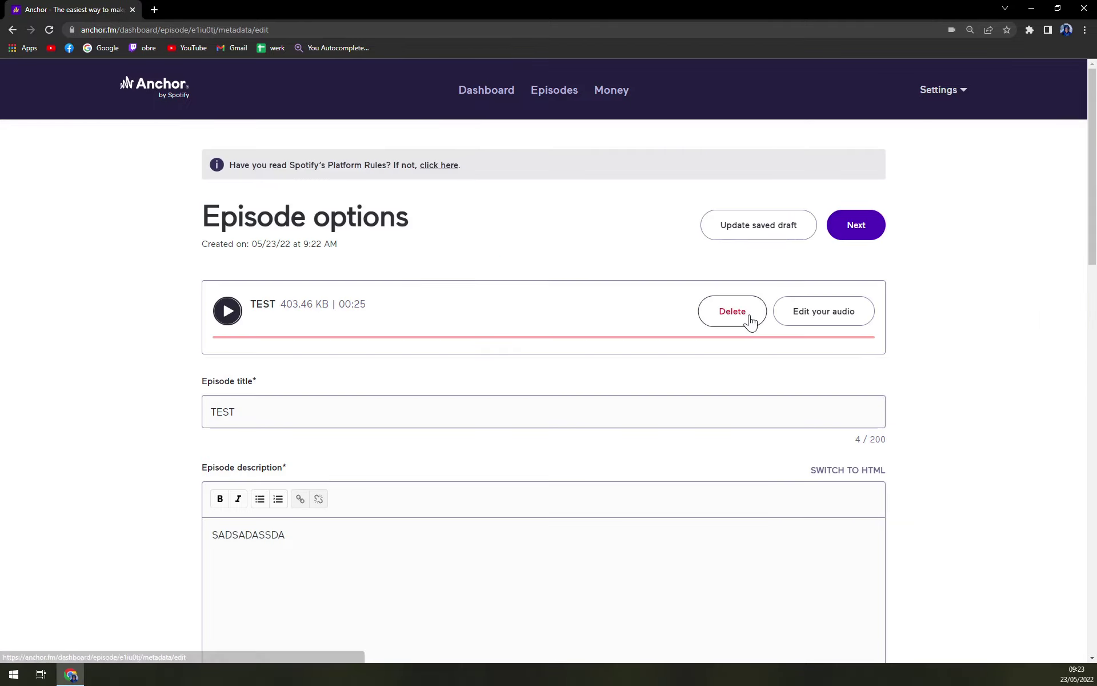
{"action": "scroll", "coordinate": [747, 318], "scroll_direction": "down", "scroll_amount": 15}
{"action": "scroll", "coordinate": [835, 365], "scroll_direction": "up", "scroll_amount": 15}
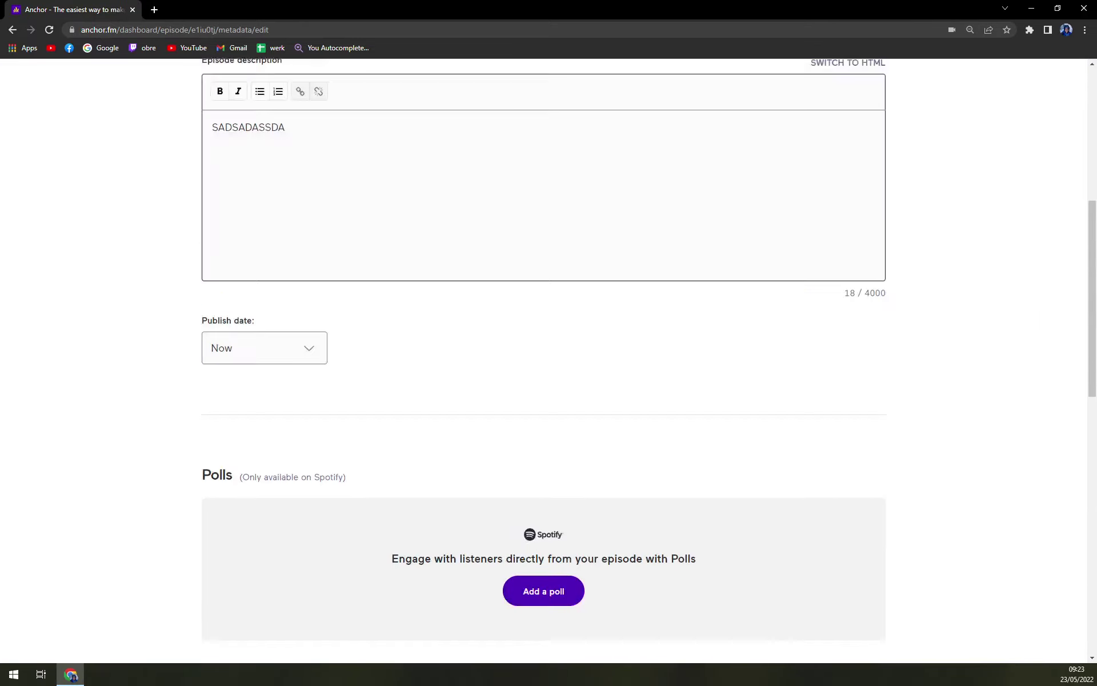
Enter 'test' as both the podcast name and the podcast description
{"action": "left_click", "coordinate": [872, 226]}
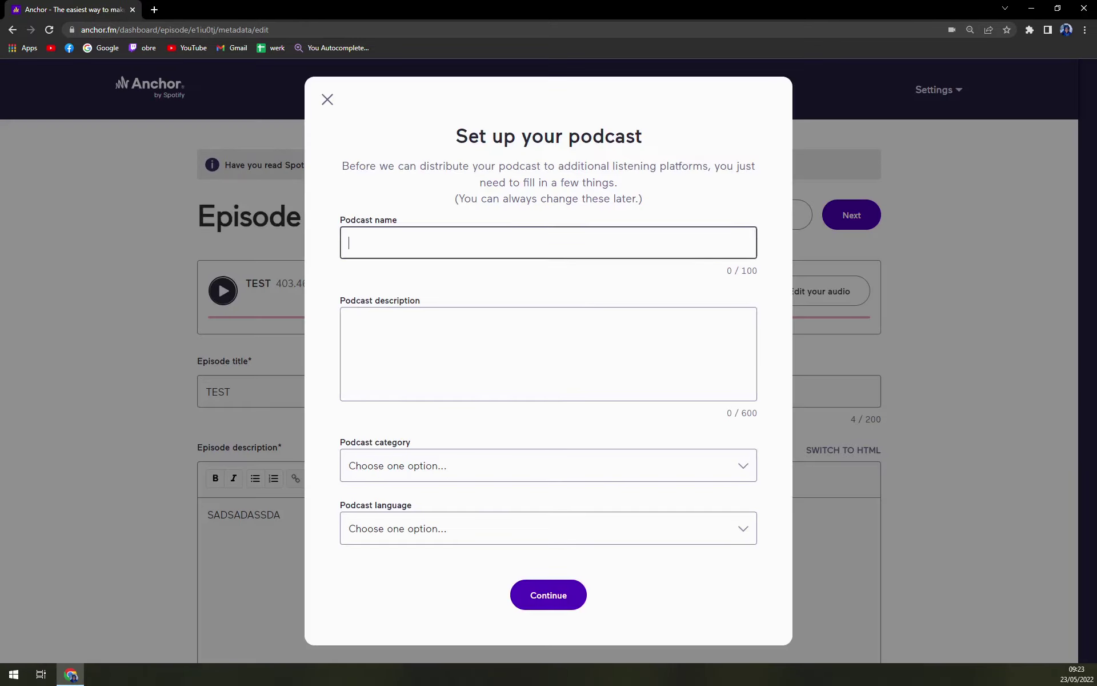
{"action": "type", "text": "test"}
{"action": "key", "text": "Tab"}
{"action": "type", "text": "test"}
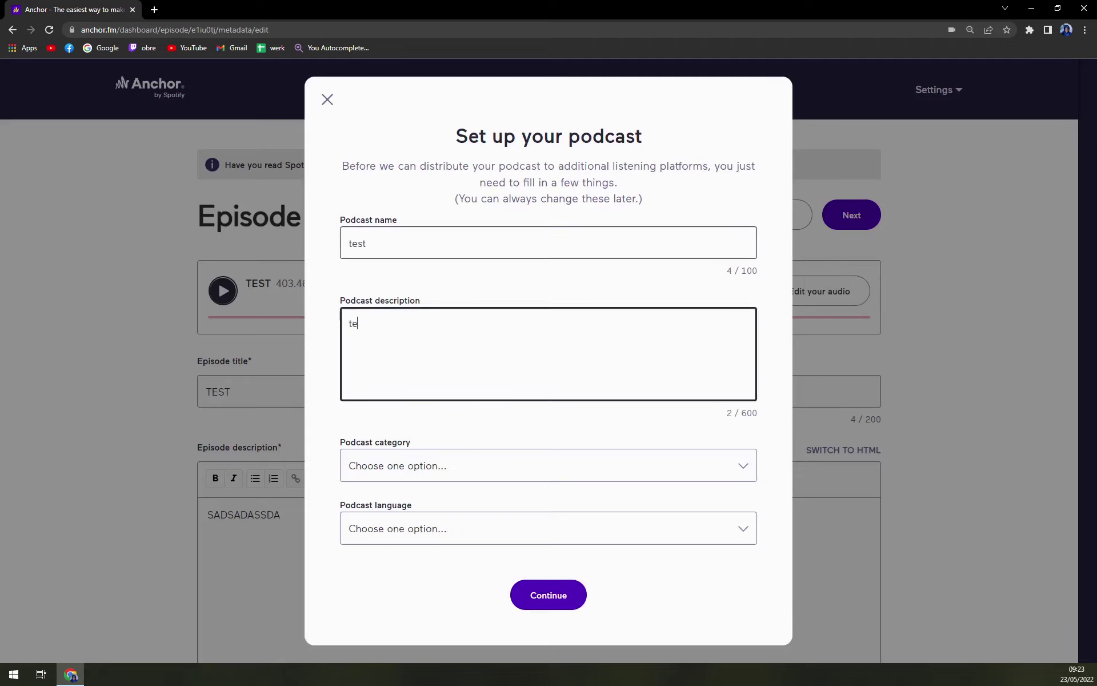
{"action": "key", "text": "Tab"}
Choose Comedy Fiction as the category and English (United Kingdom) as the language
{"action": "left_click", "coordinate": [450, 469]}
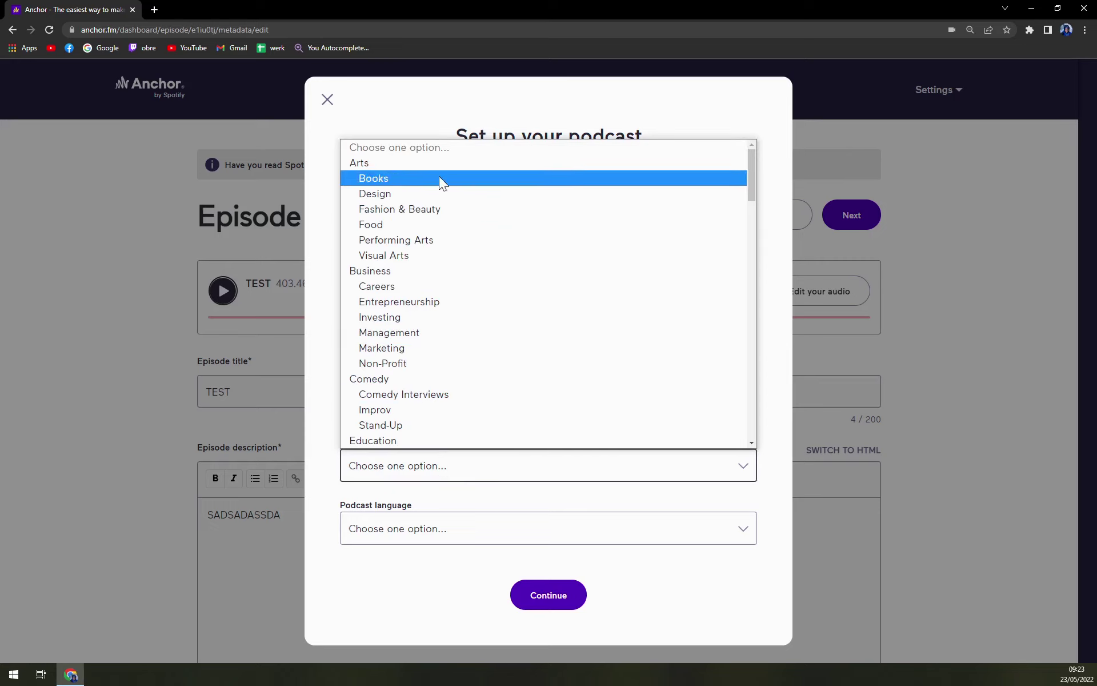
{"action": "scroll", "coordinate": [446, 297], "scroll_direction": "down", "scroll_amount": 5}
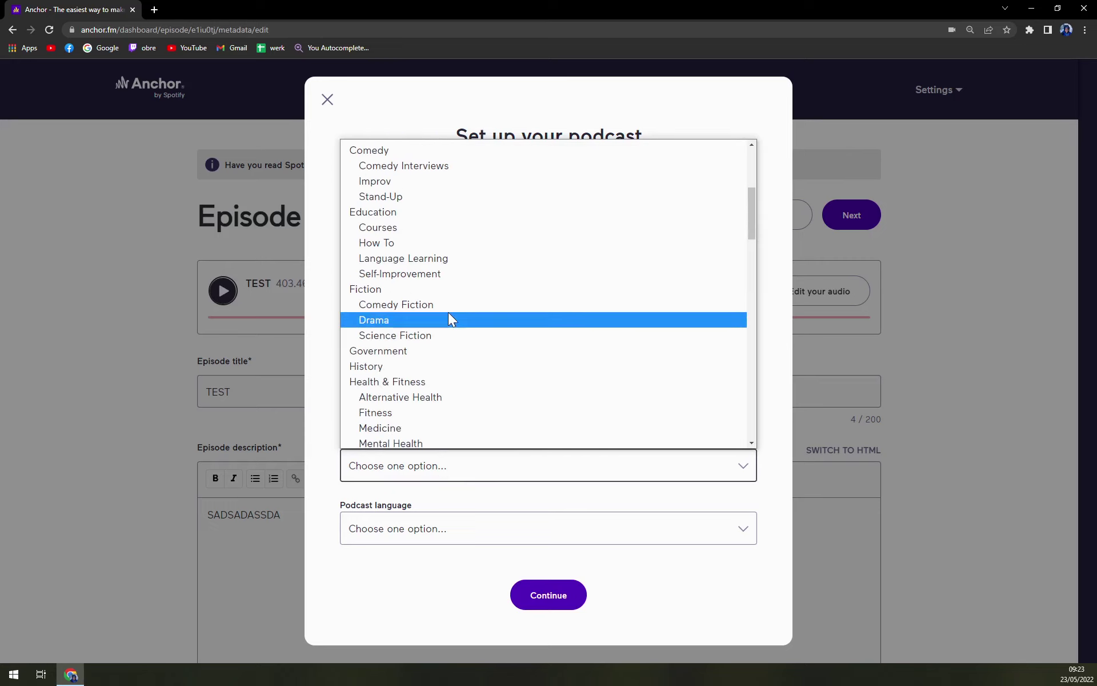
{"action": "left_click", "coordinate": [448, 306]}
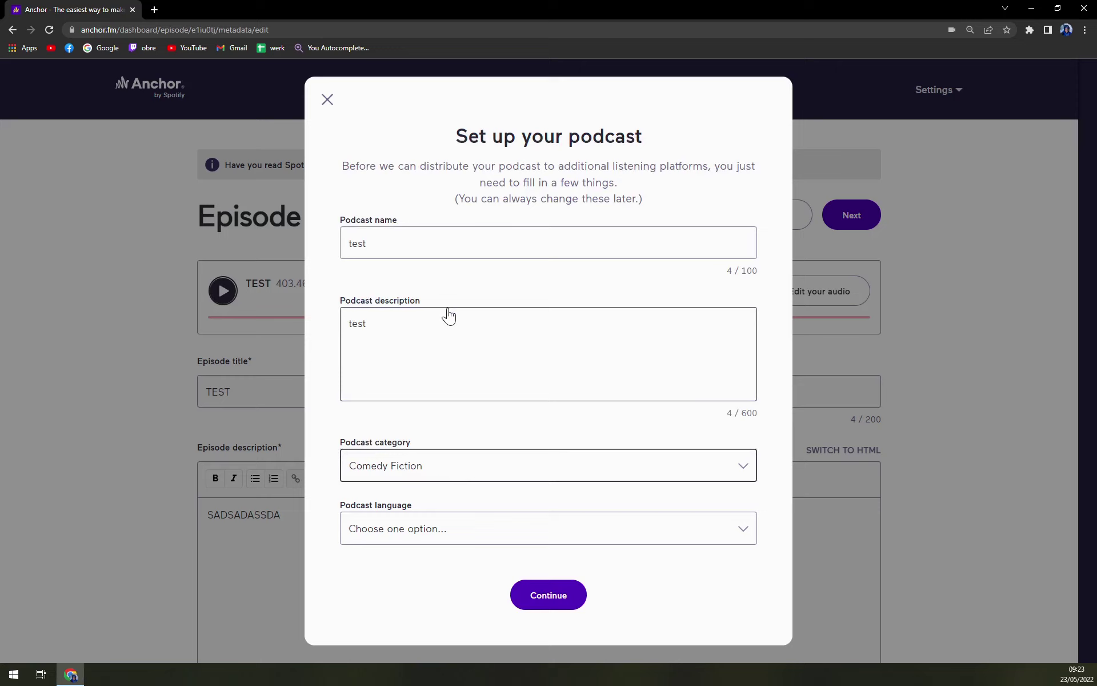
{"action": "left_click", "coordinate": [392, 540]}
{"action": "scroll", "coordinate": [436, 421], "scroll_direction": "down", "scroll_amount": 8}
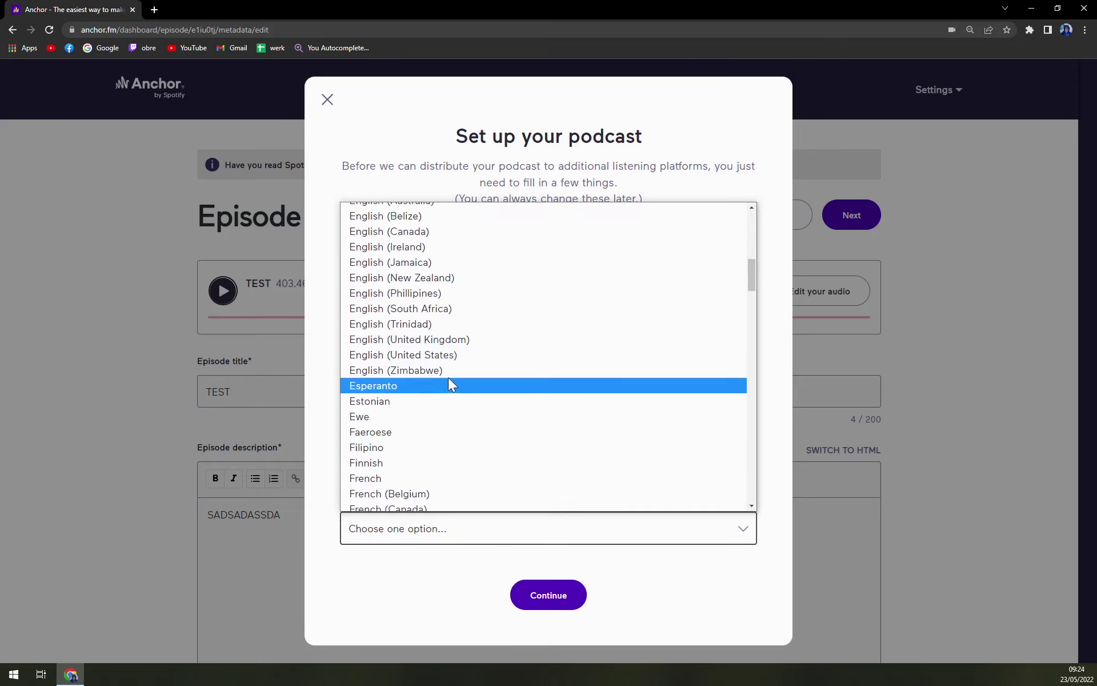
{"action": "scroll", "coordinate": [441, 370], "scroll_direction": "up", "scroll_amount": 2}
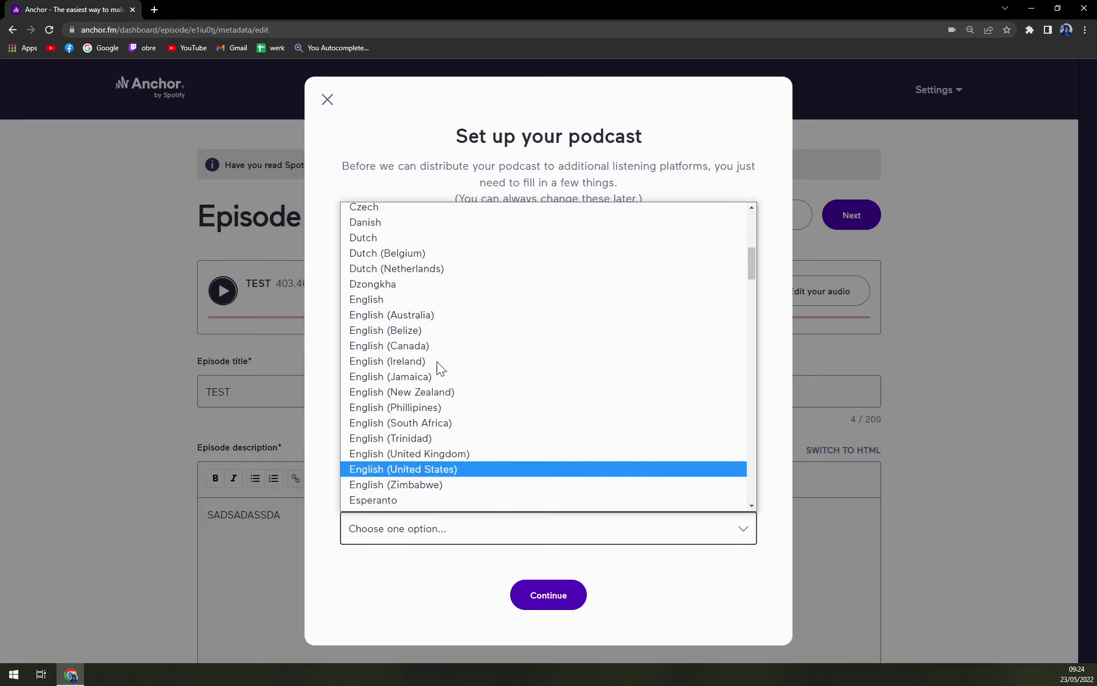
{"action": "left_click", "coordinate": [444, 454]}
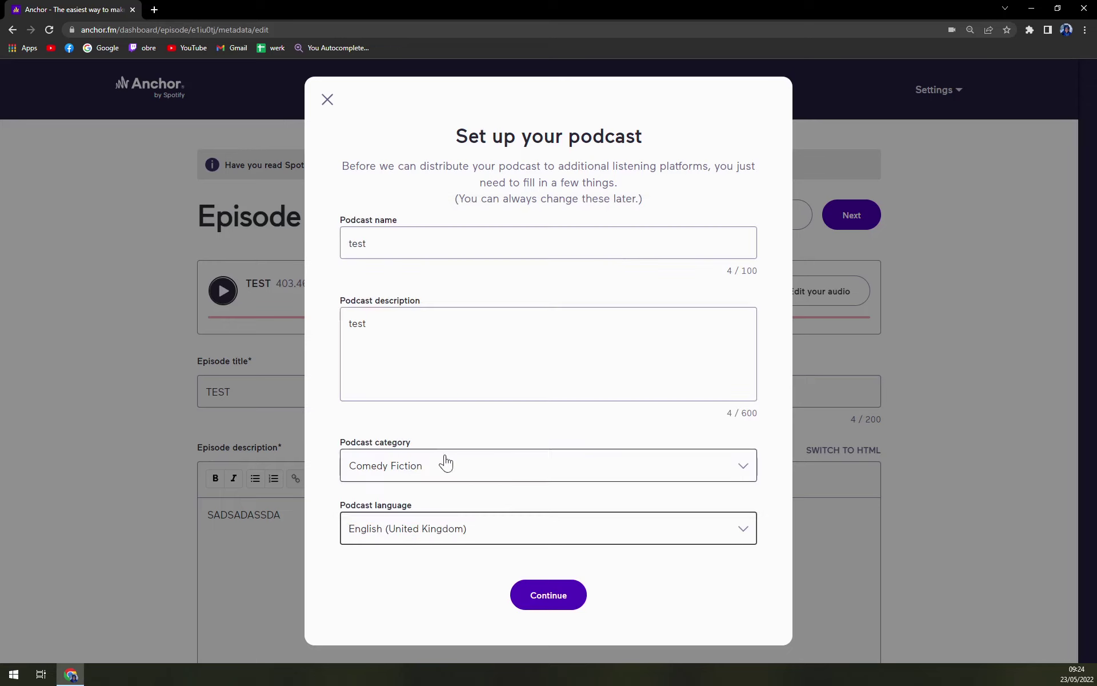
Submit the podcast details and pick the teal and maroon Unsplash photo as cover art
{"action": "left_click", "coordinate": [533, 593]}
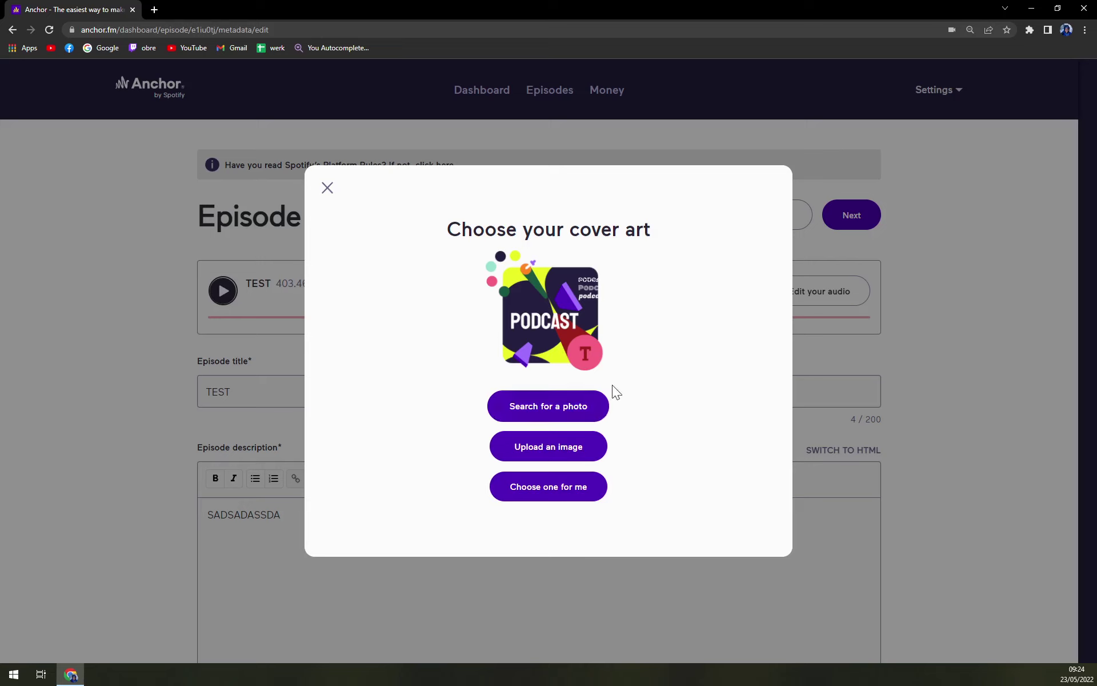
{"action": "left_click", "coordinate": [567, 422]}
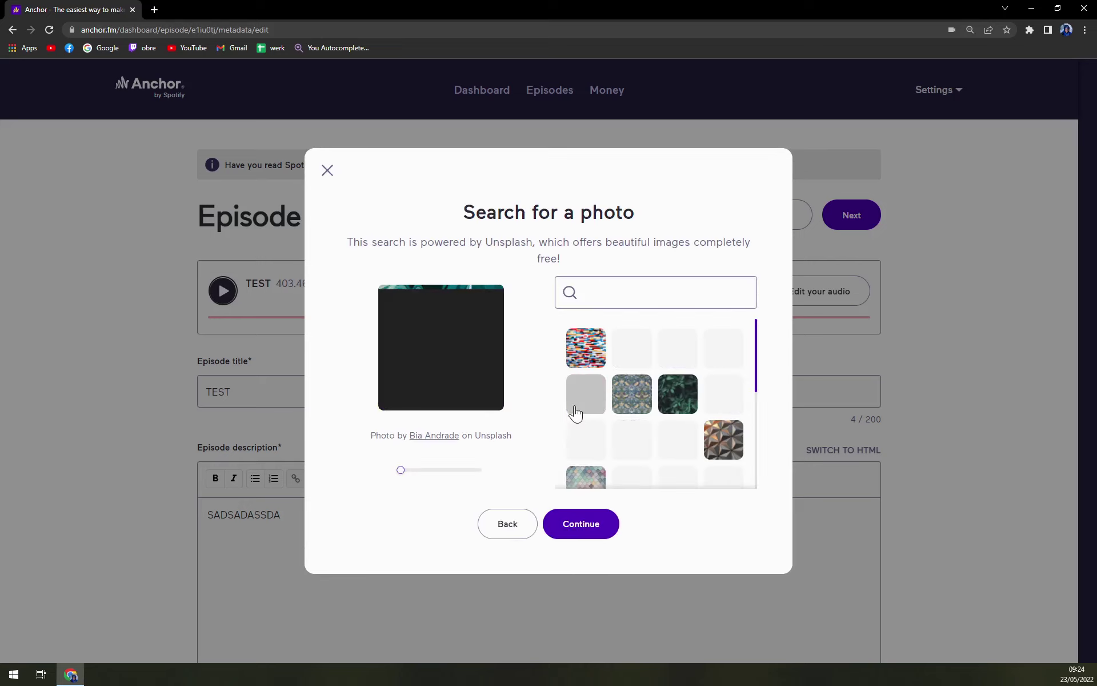
{"action": "scroll", "coordinate": [713, 437], "scroll_direction": "down", "scroll_amount": 3}
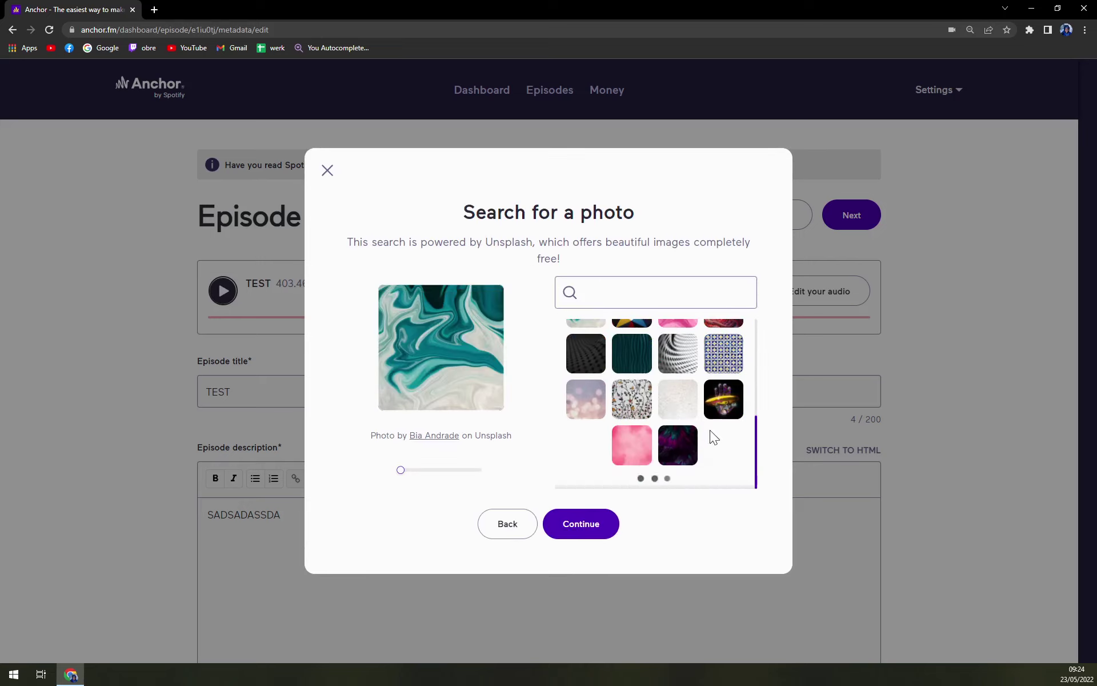
{"action": "scroll", "coordinate": [713, 437], "scroll_direction": "down", "scroll_amount": 3}
{"action": "left_click", "coordinate": [631, 388]}
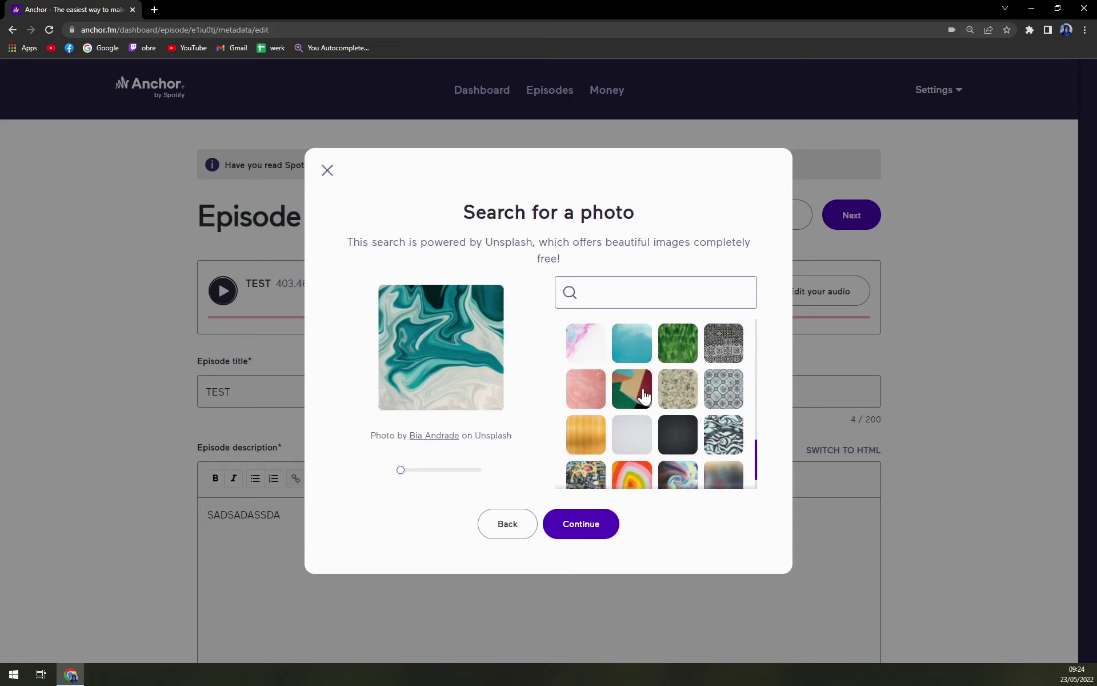
{"action": "left_click", "coordinate": [587, 534]}
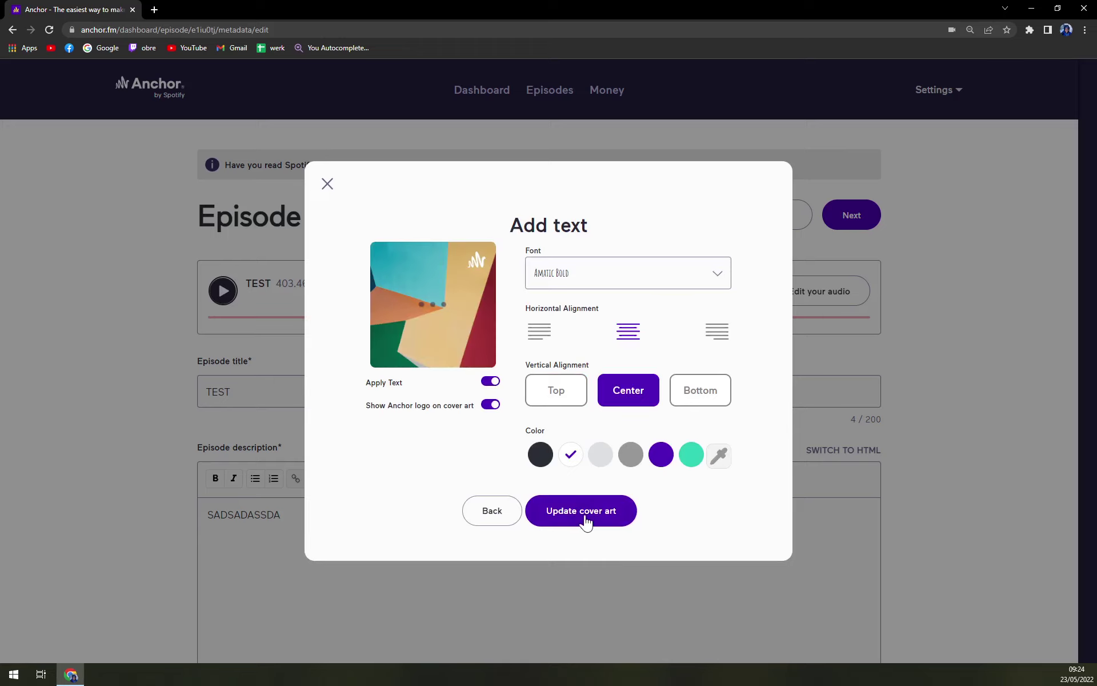
Save the cover art, publish the TEST episode, and continue past the almost-live notice
{"action": "left_click", "coordinate": [584, 520]}
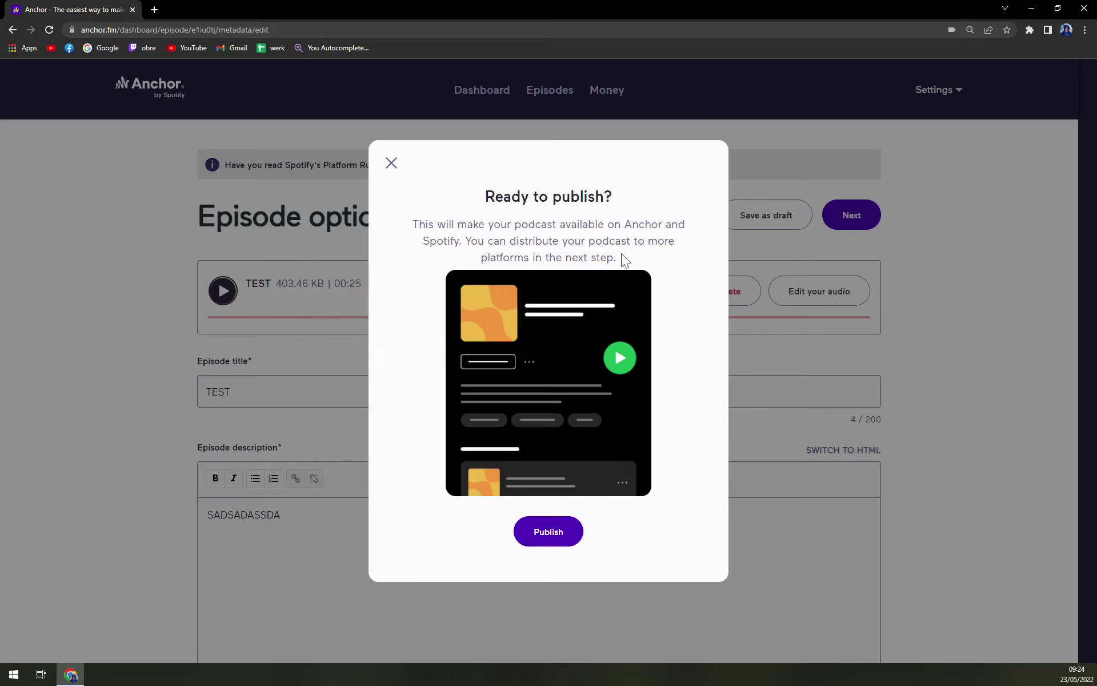
{"action": "left_click", "coordinate": [558, 542]}
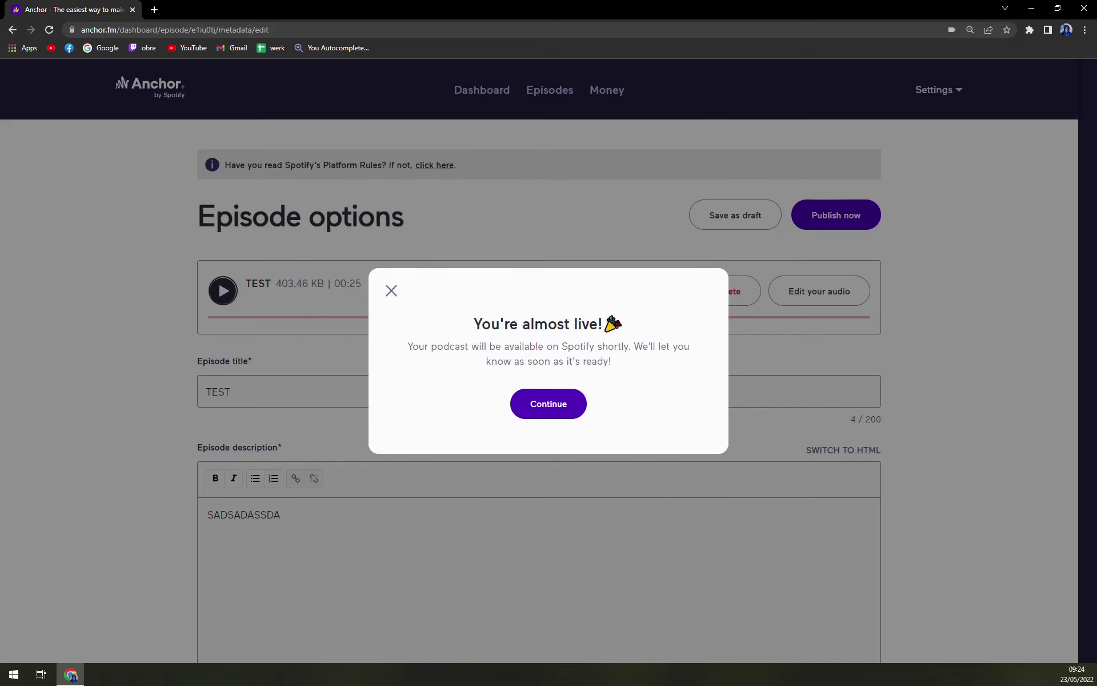
{"action": "left_click", "coordinate": [565, 403]}
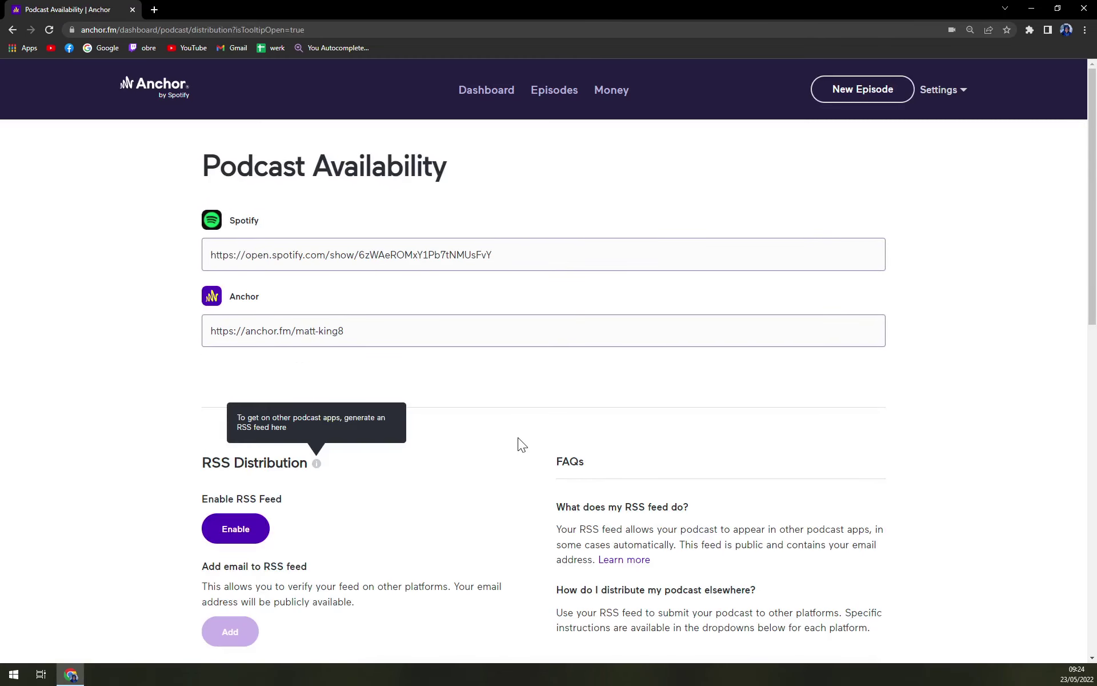
Copy the podcast's Spotify link and paste it into a new browser tab
{"action": "left_click", "coordinate": [367, 257]}
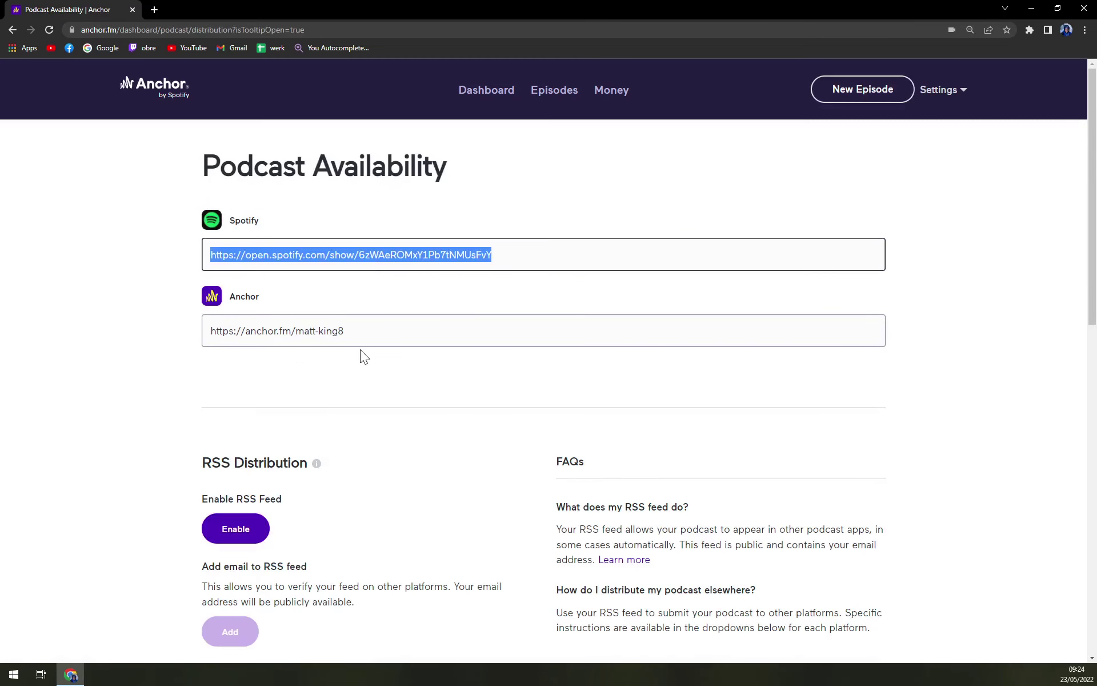
{"action": "key", "text": "ctrl+c"}
{"action": "left_click", "coordinate": [154, 10]}
{"action": "key", "text": "ctrl+v"}
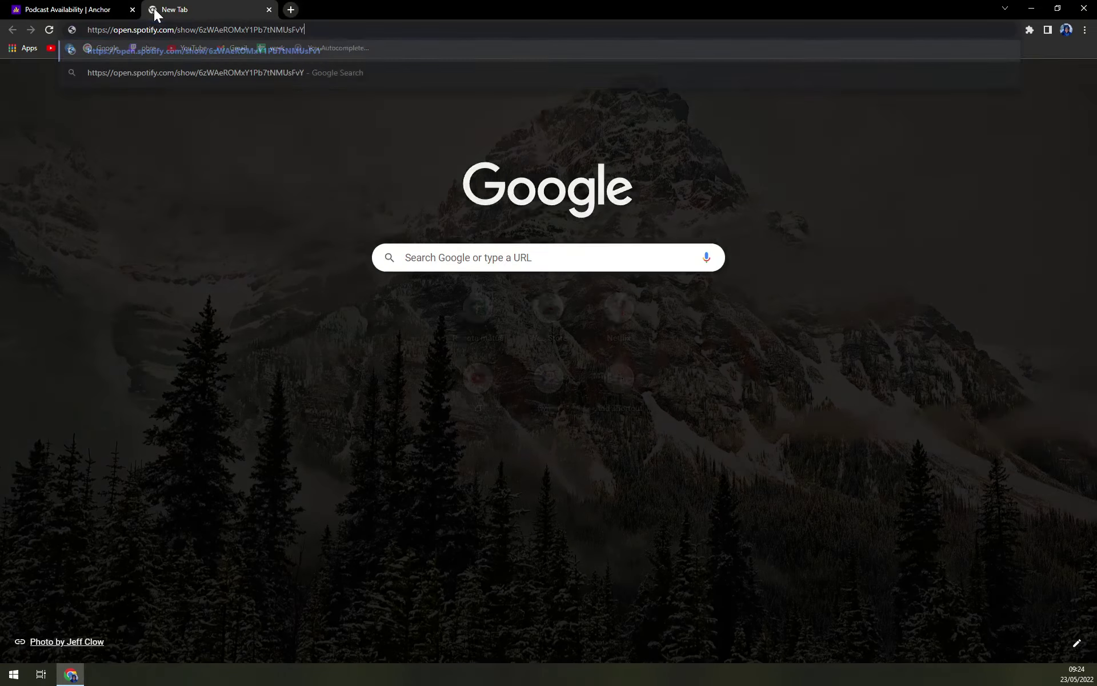